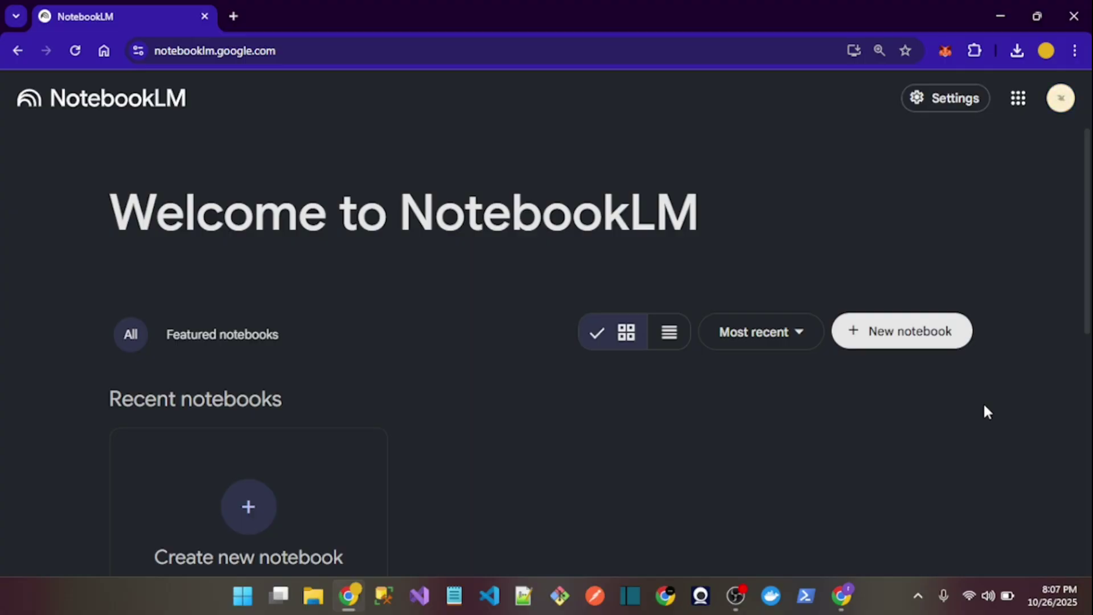
scroll(984, 405, "down", 1)
scroll(985, 406, "up", 1)
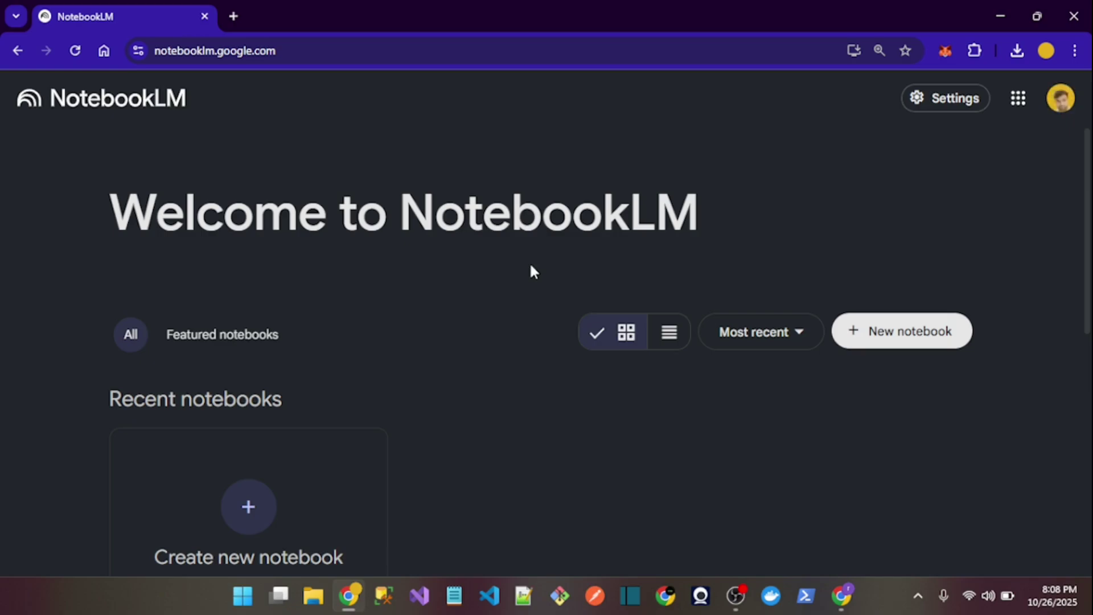
scroll(530, 266, "down", 2)
scroll(531, 267, "up", 2)
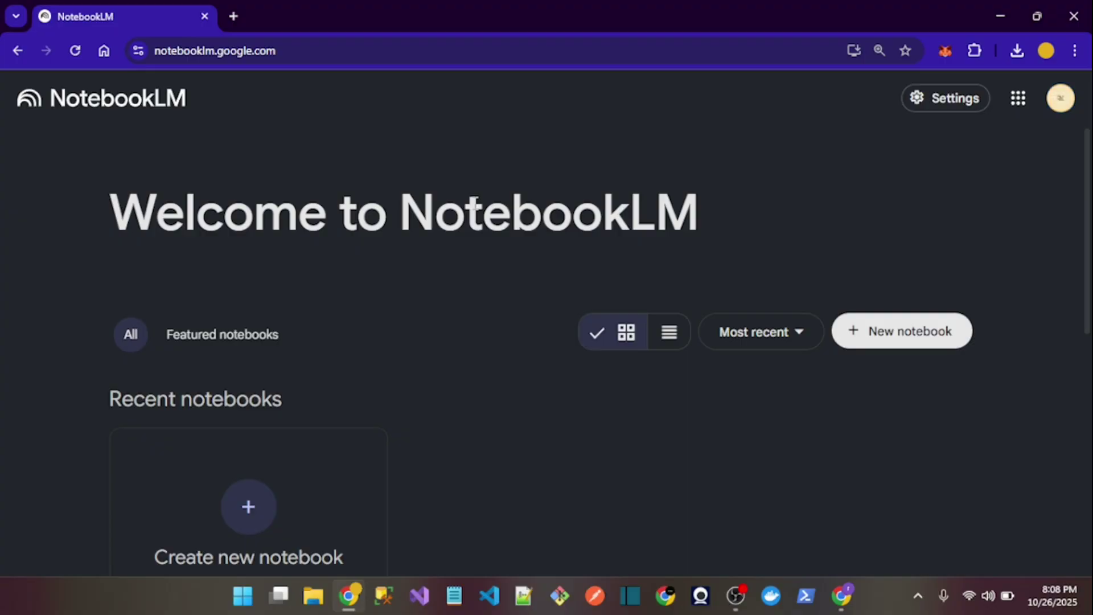
double_click(476, 200)
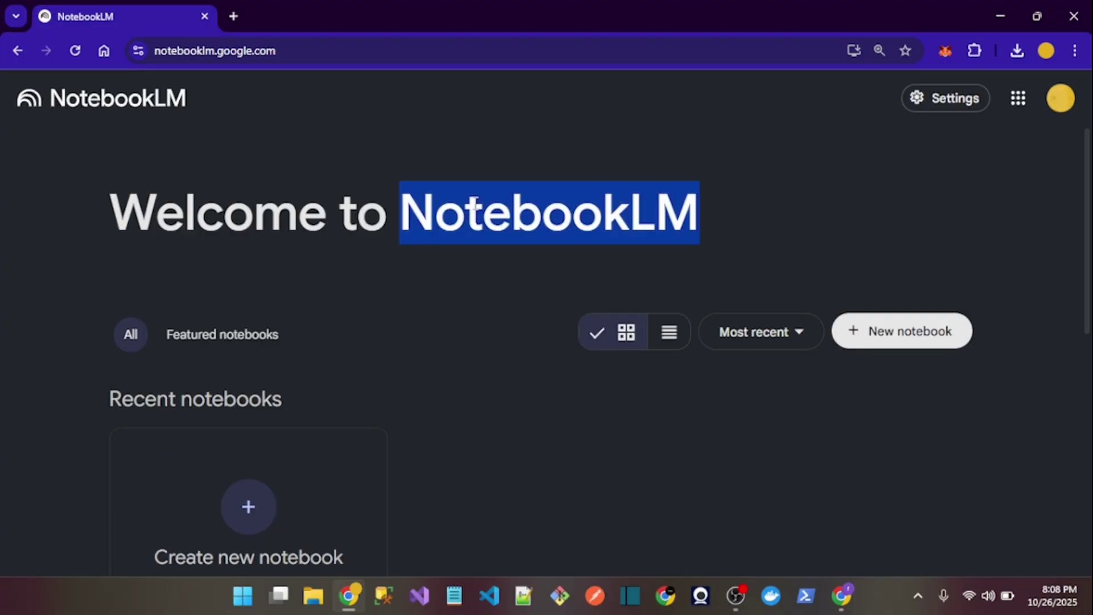
left_click(474, 202)
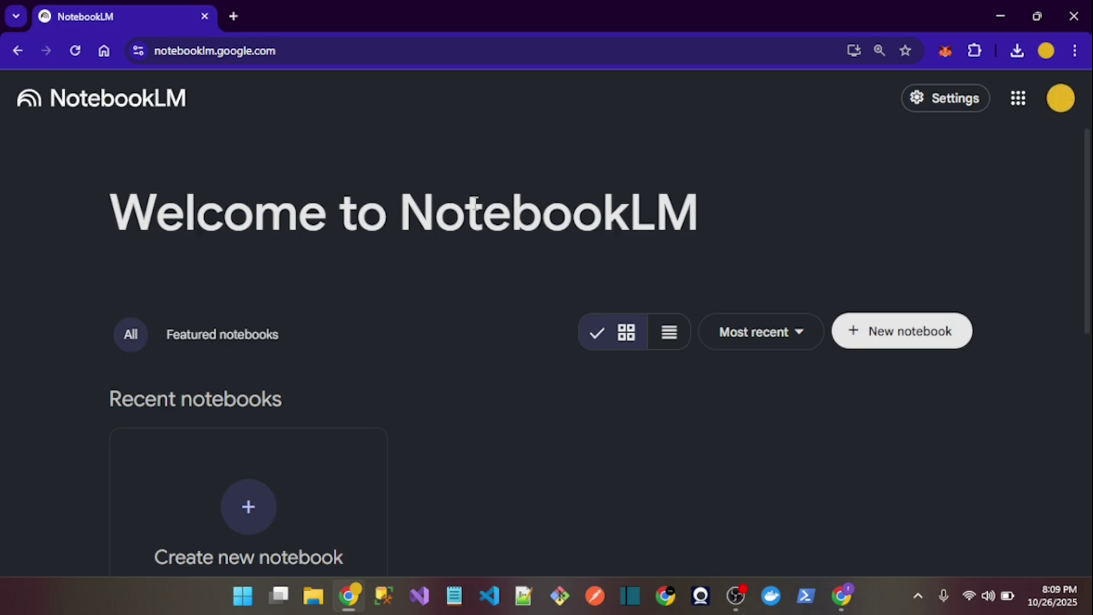
scroll(473, 202, "down", 1)
scroll(473, 202, "up", 1)
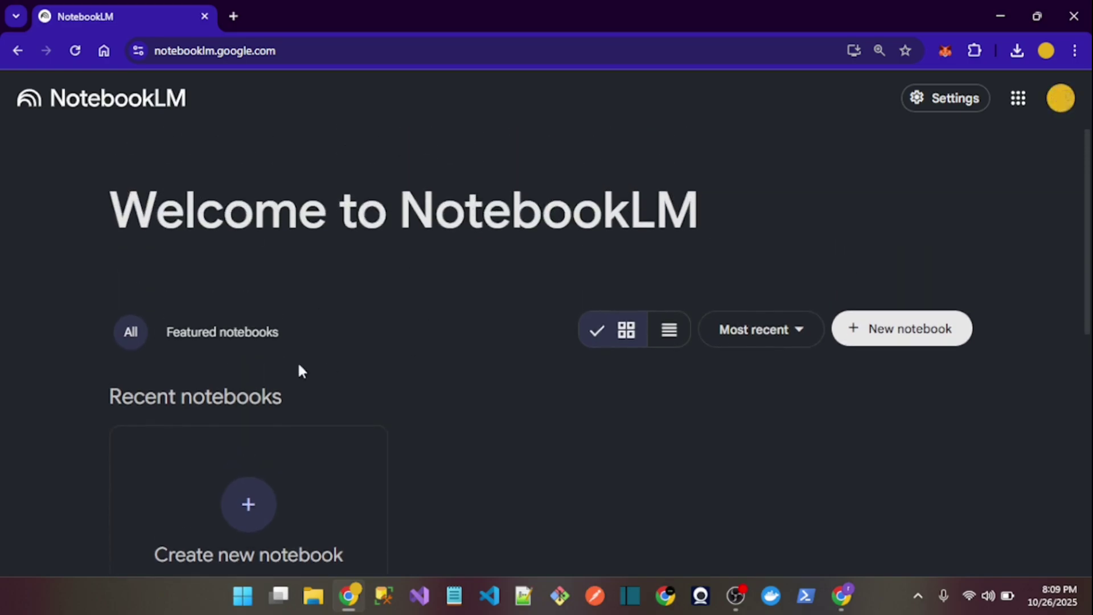
triple_click(144, 215)
double_click(144, 215)
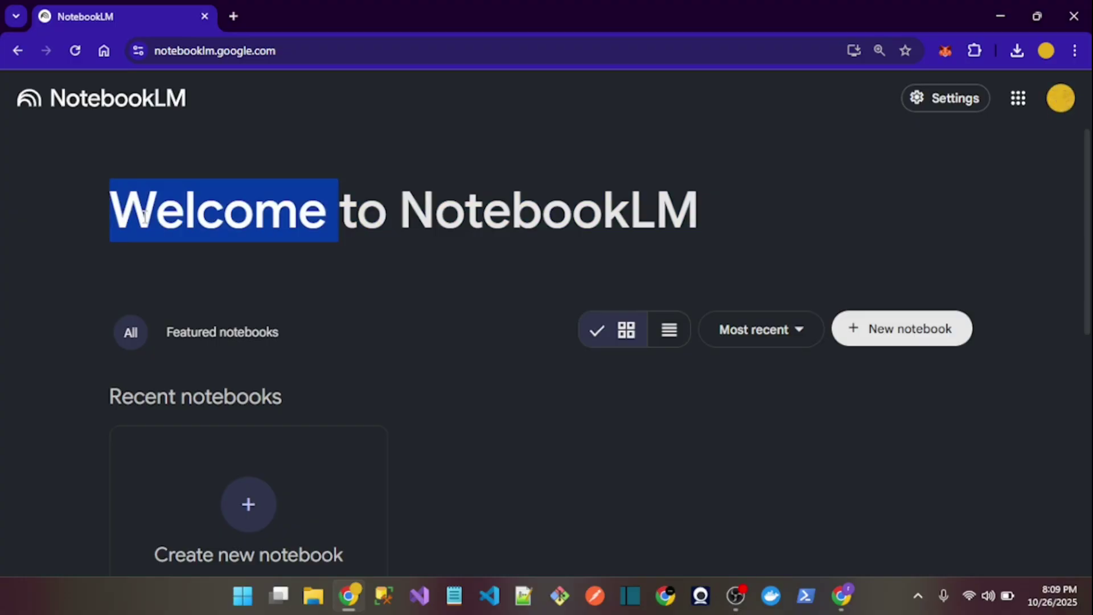
left_click(144, 215)
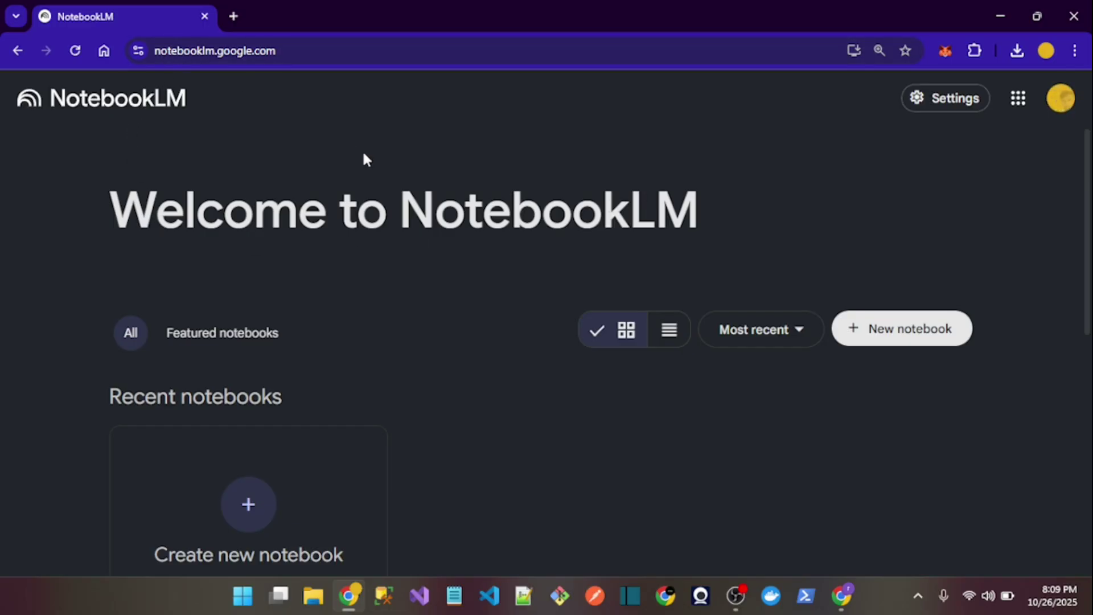
Step: Create a new notebook and bring up the file, link and pasted-text options for its first source
scroll(365, 159, "down", 1)
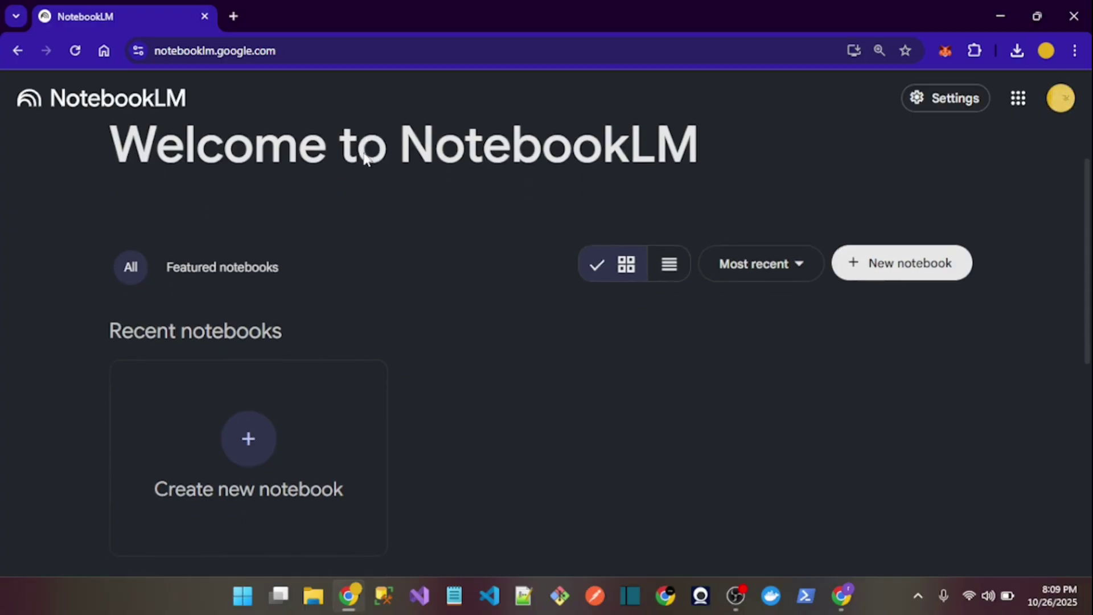
left_click(895, 259)
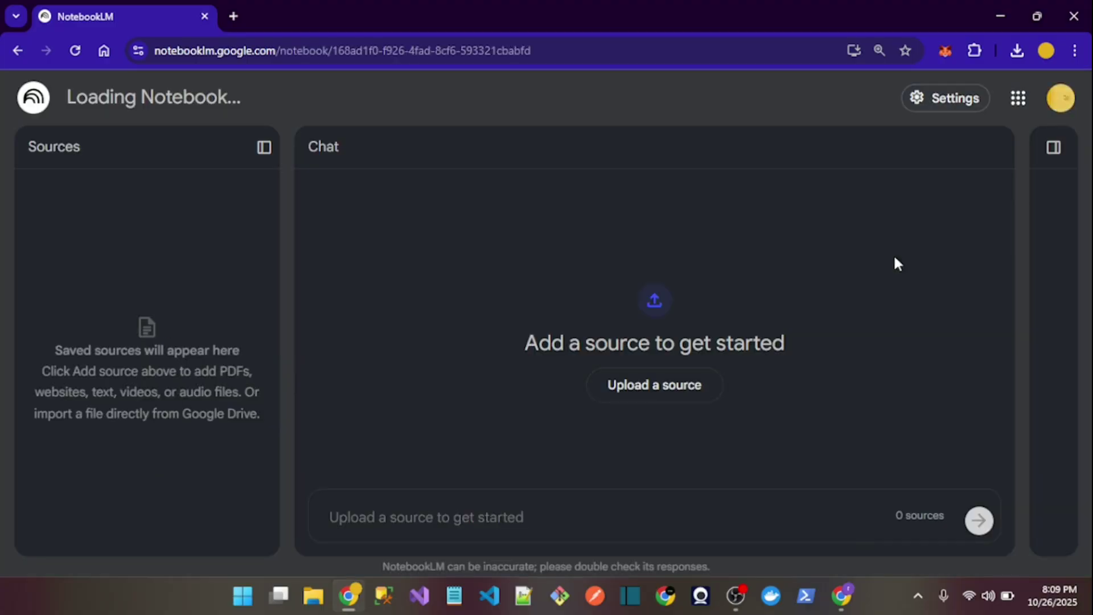
scroll(561, 387, "down", 2)
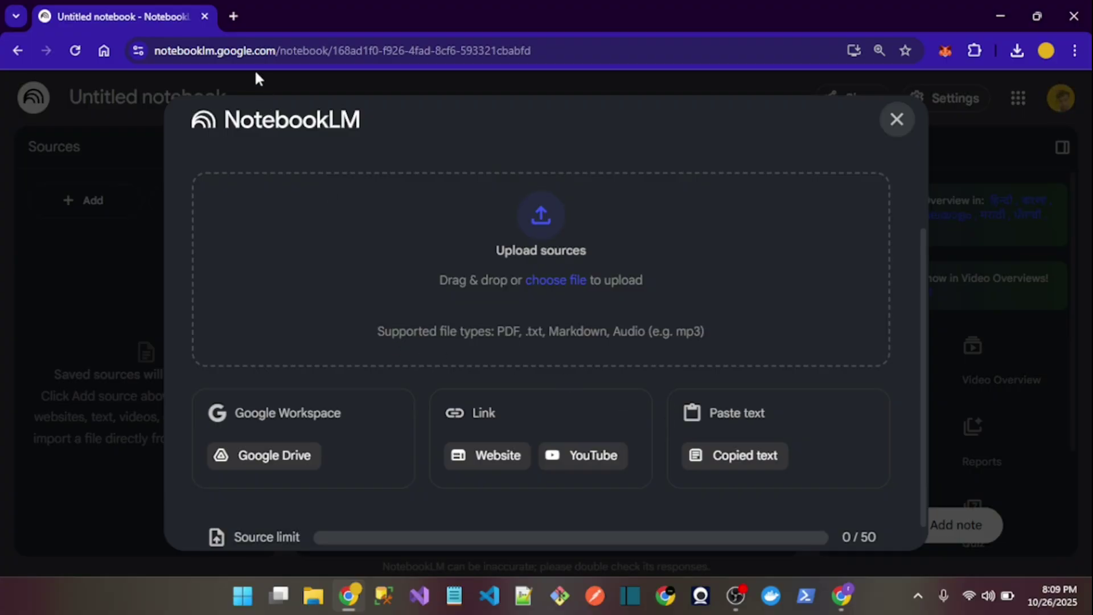
Step: Search Google for "cryptography and network security" in a new browser tab
left_click(234, 16)
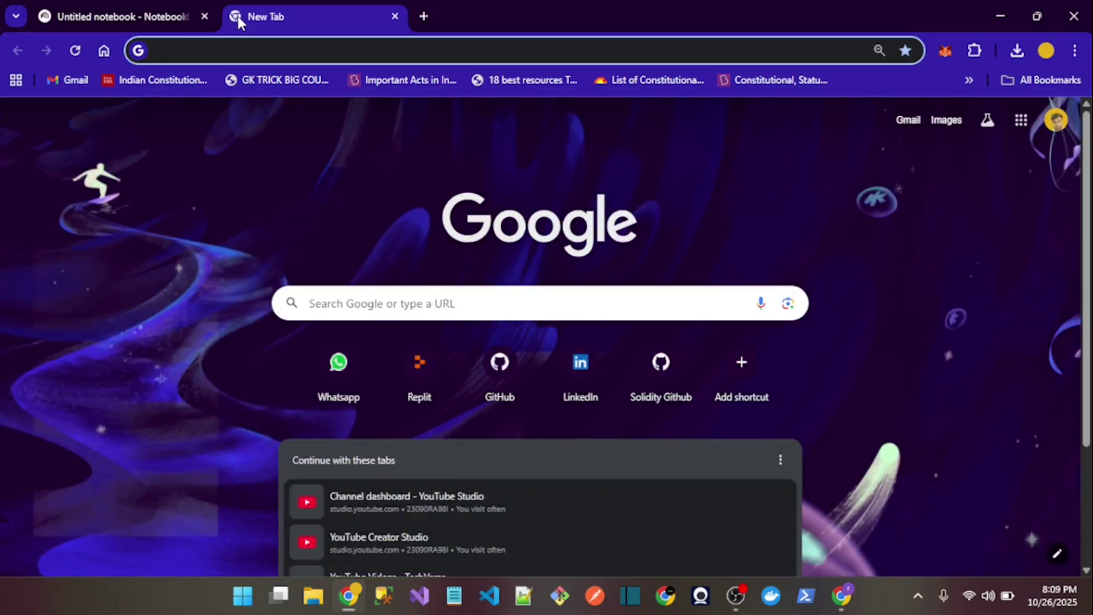
type("cryp")
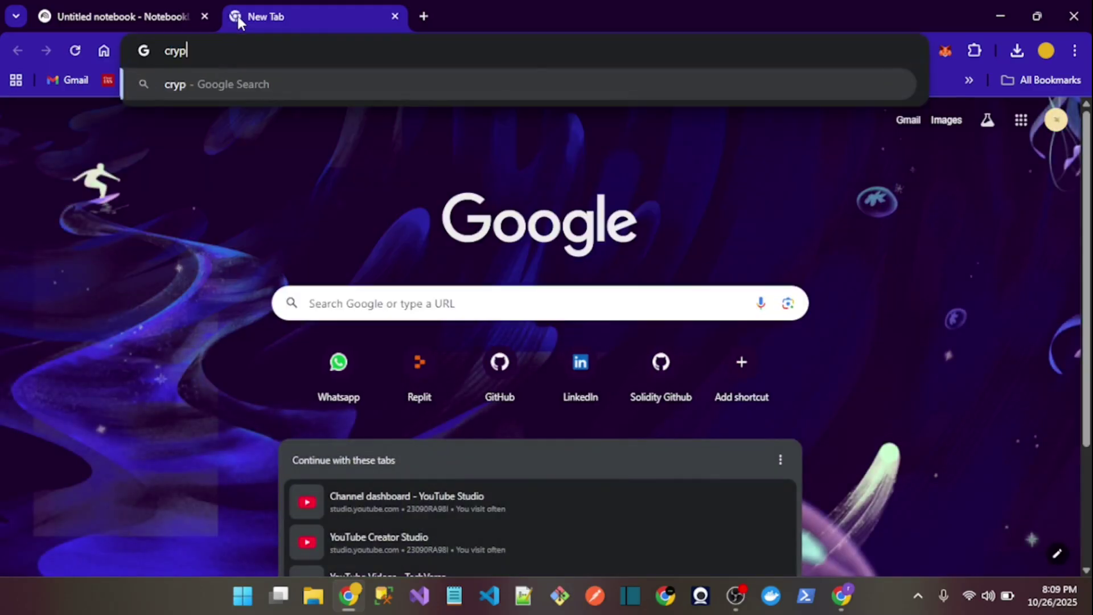
type("tography")
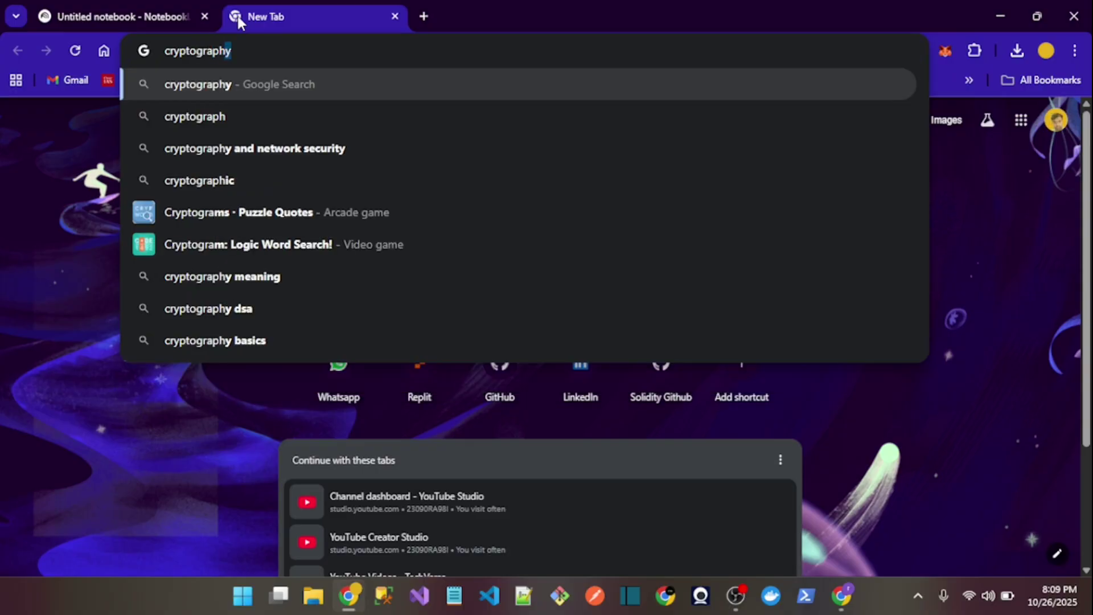
key("Down")
key("Return")
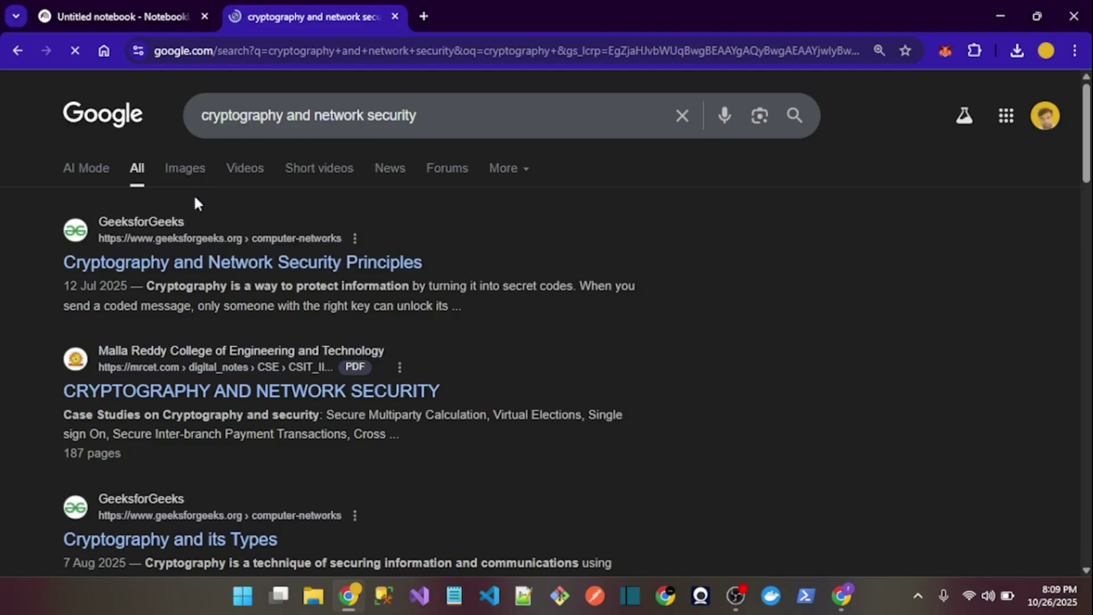
Step: Open the Scaler Blog article "Cryptography and Network Security" from the search results
scroll(236, 338, "down", 4)
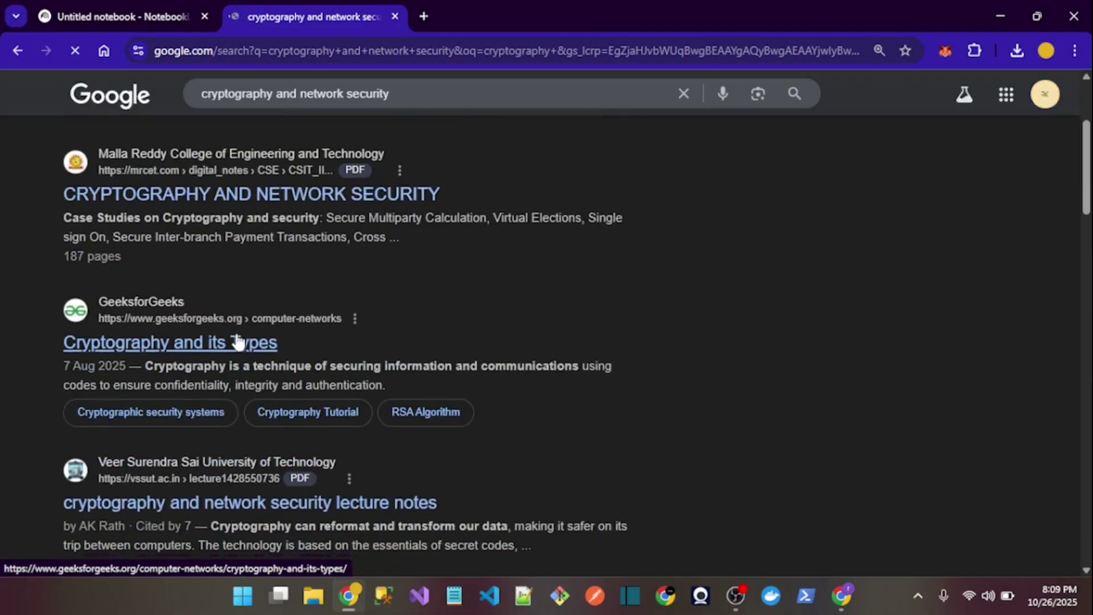
scroll(199, 431, "down", 10)
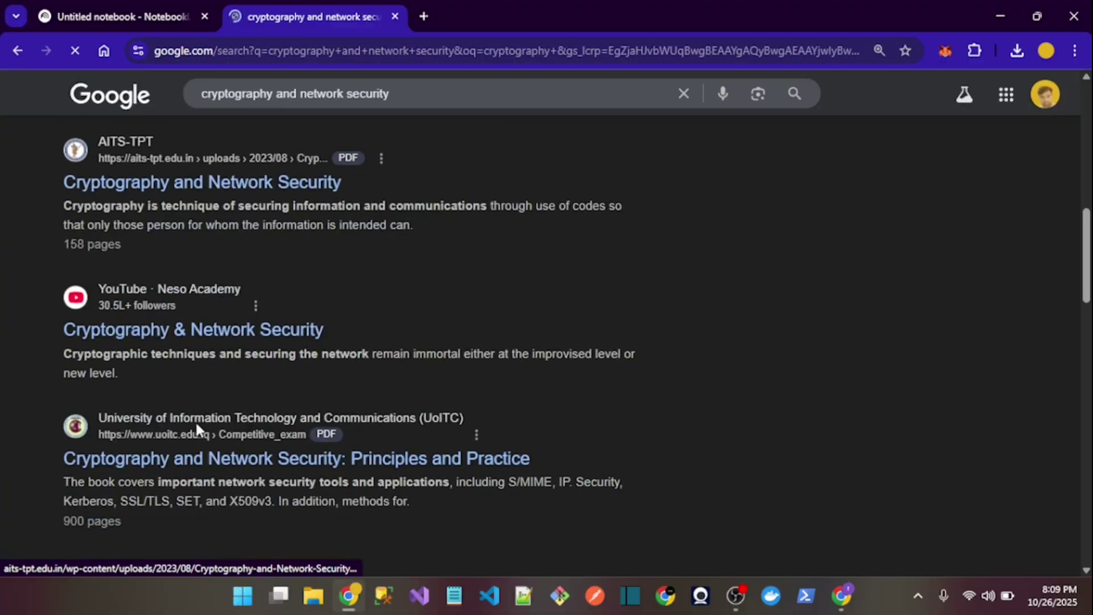
scroll(196, 426, "down", 3)
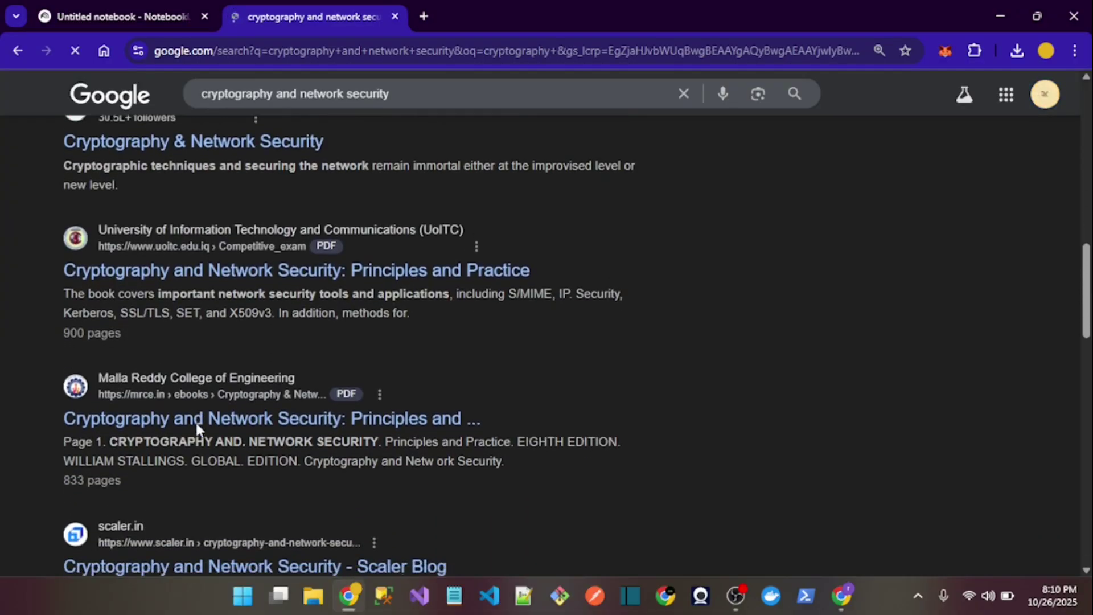
scroll(359, 387, "down", 3)
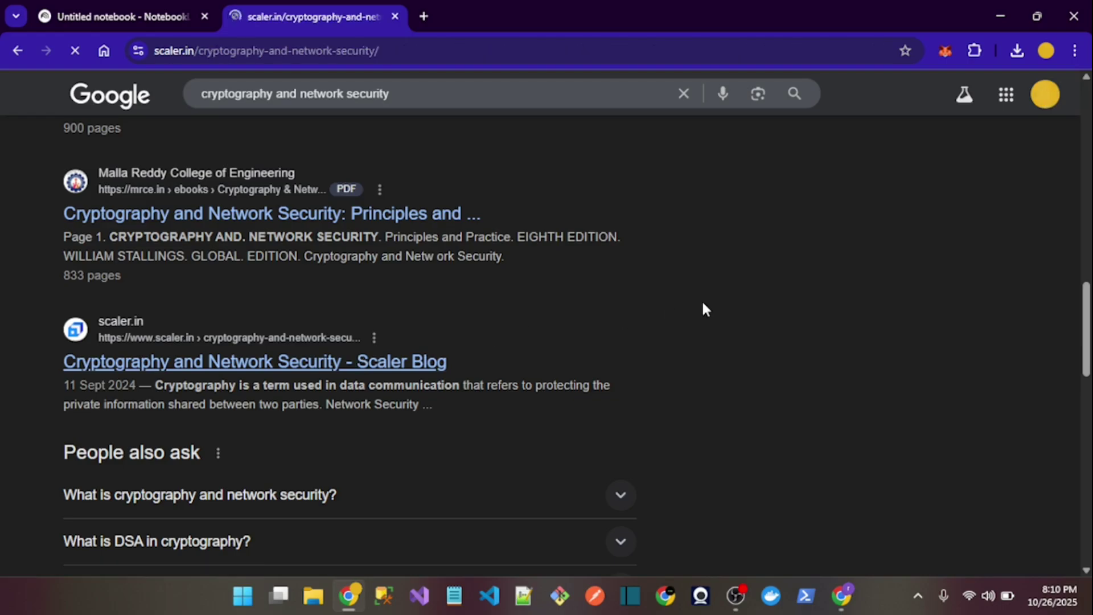
Step: Skim the Scaler article on cryptography and network security and copy its web address
scroll(706, 307, "down", 15)
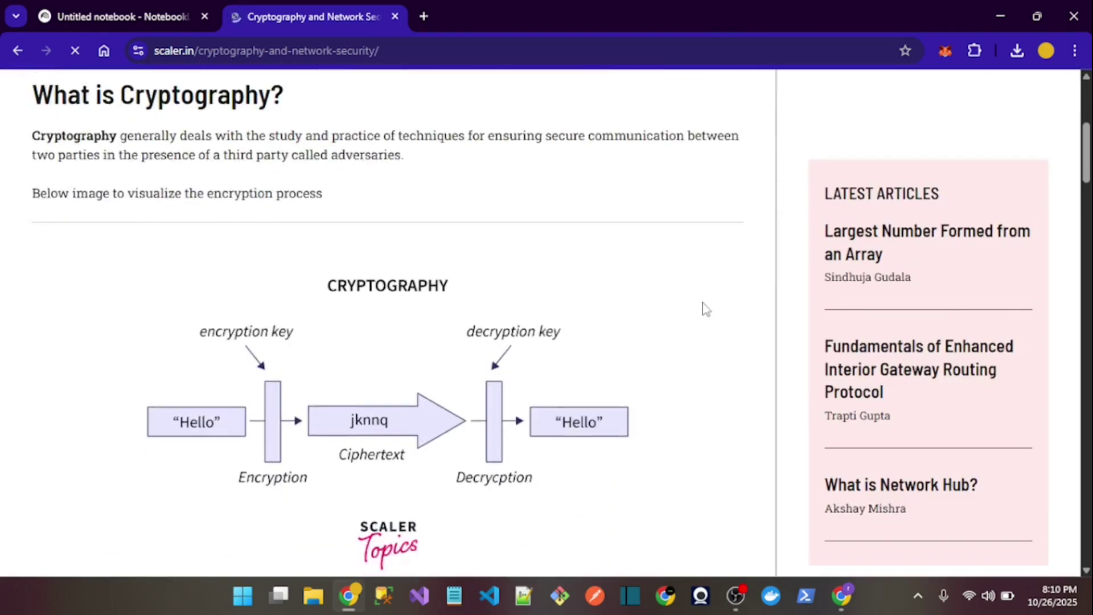
scroll(706, 308, "down", 10)
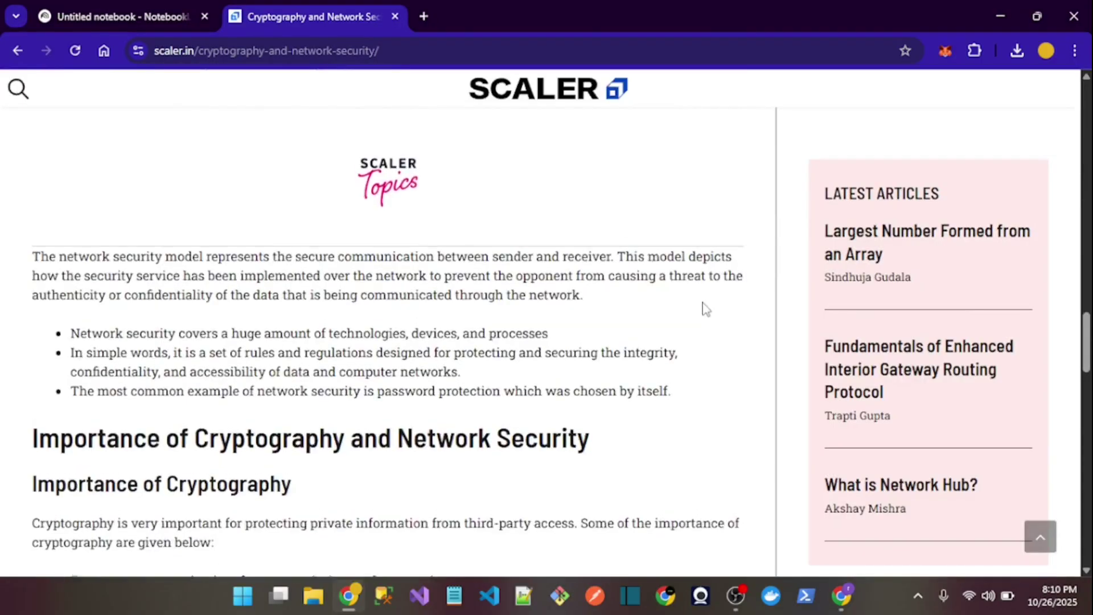
scroll(706, 309, "down", 15)
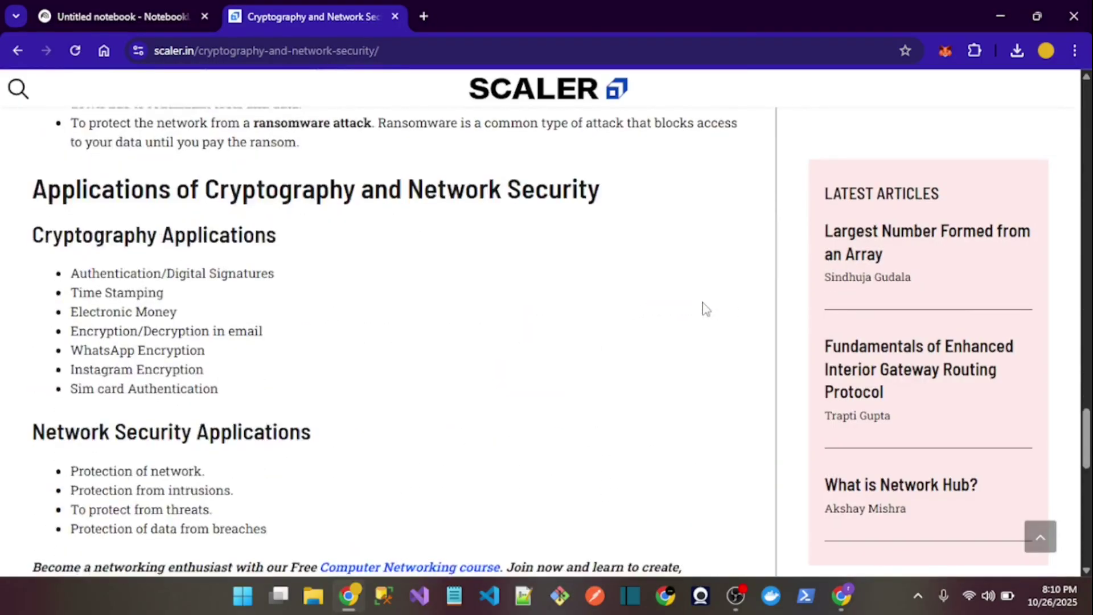
scroll(706, 309, "up", 15)
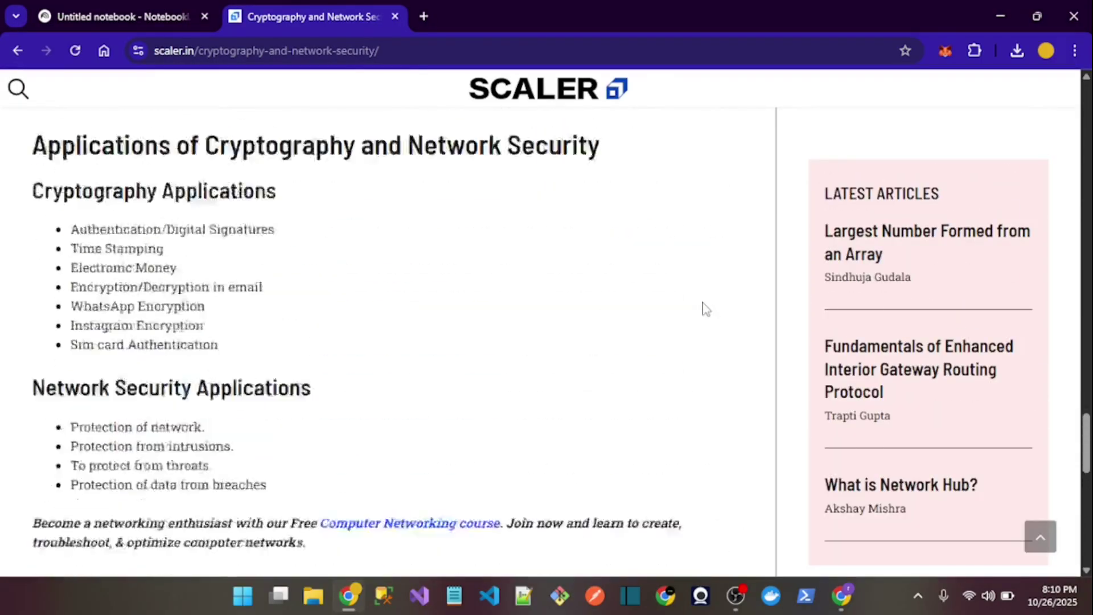
scroll(706, 308, "up", 5)
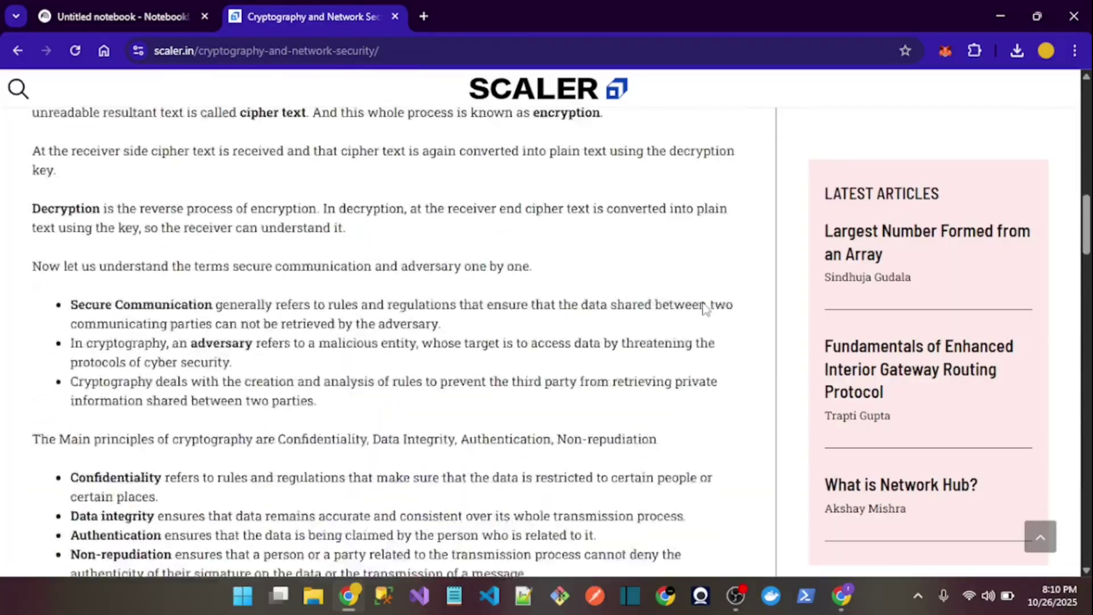
left_click(802, 55)
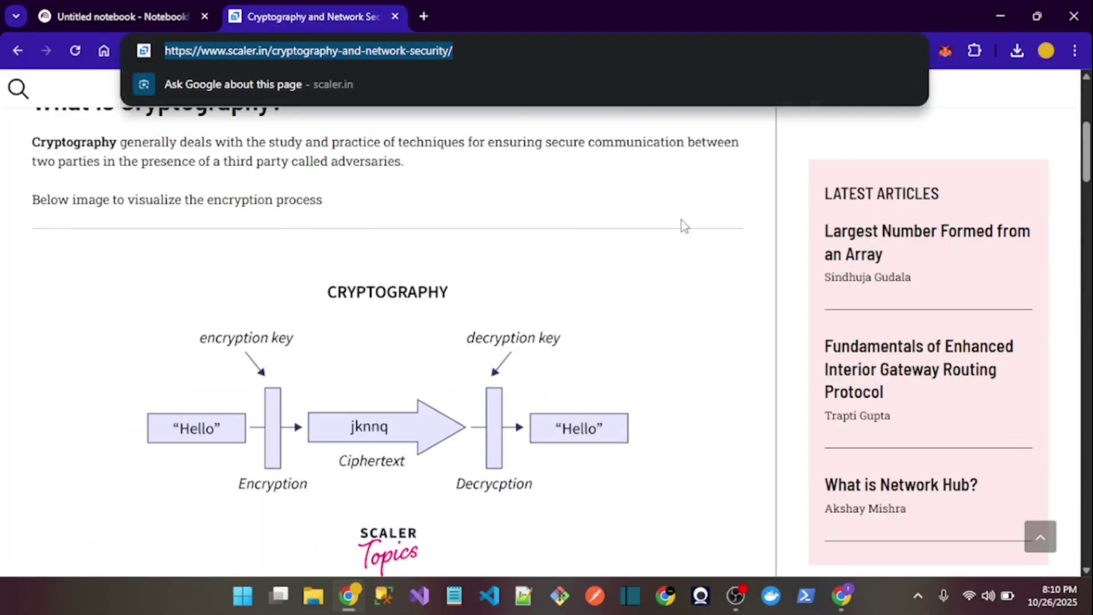
left_click(666, 223)
left_click(170, 7)
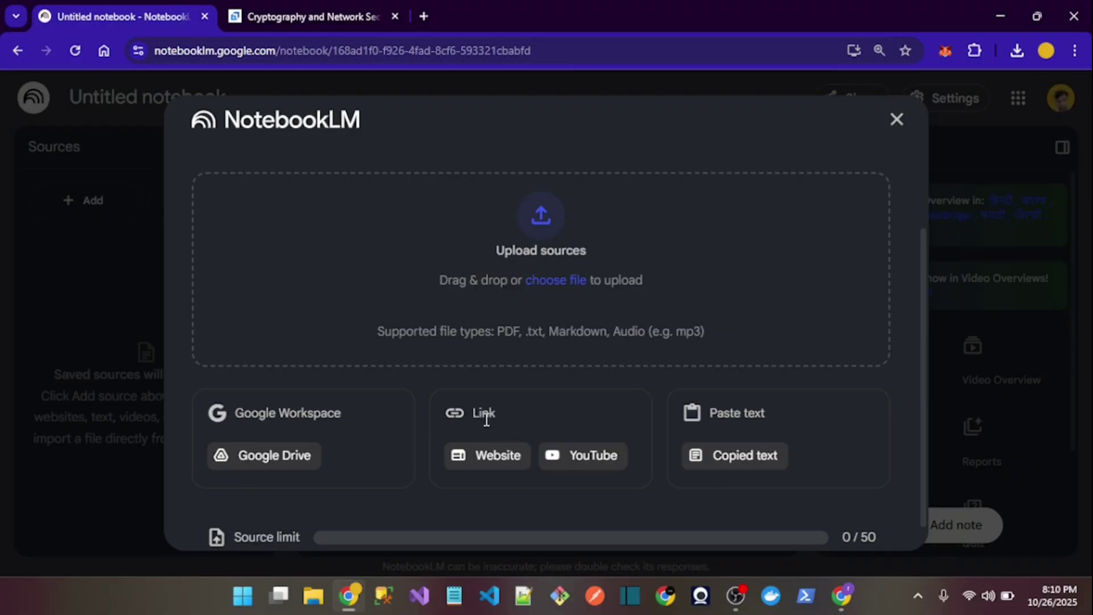
left_click(499, 454)
left_click(459, 263)
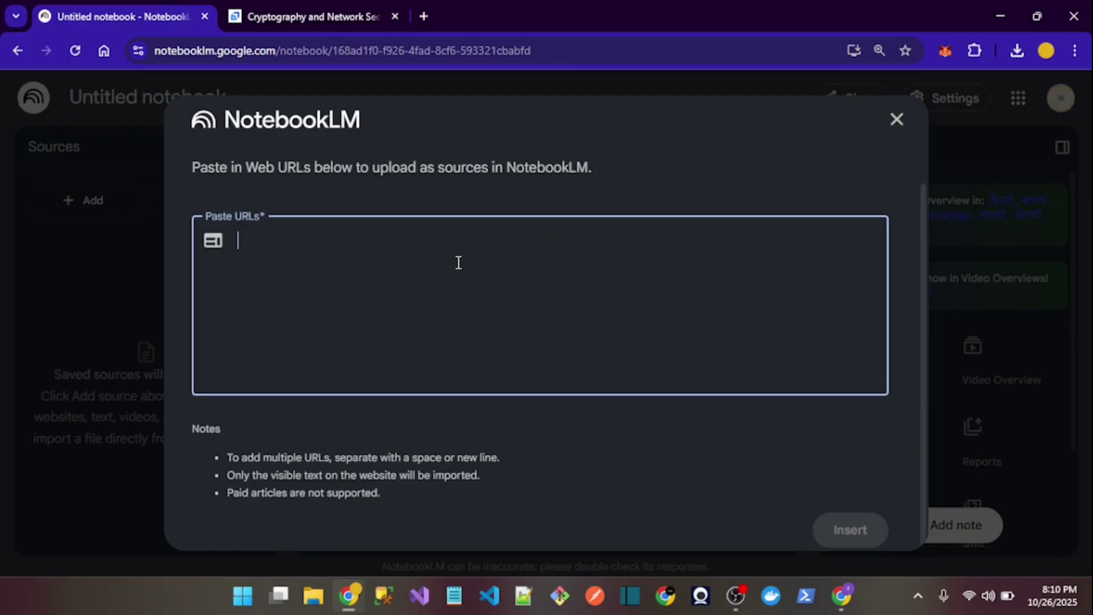
type("https://www.scaler.in/cryptography-and-network-security/")
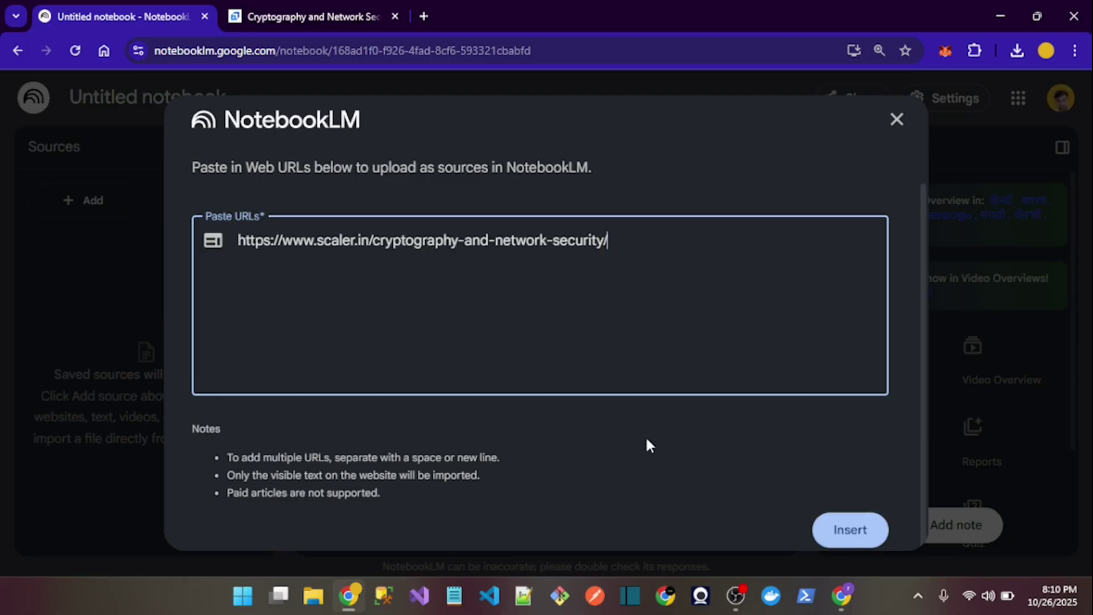
left_click(839, 536)
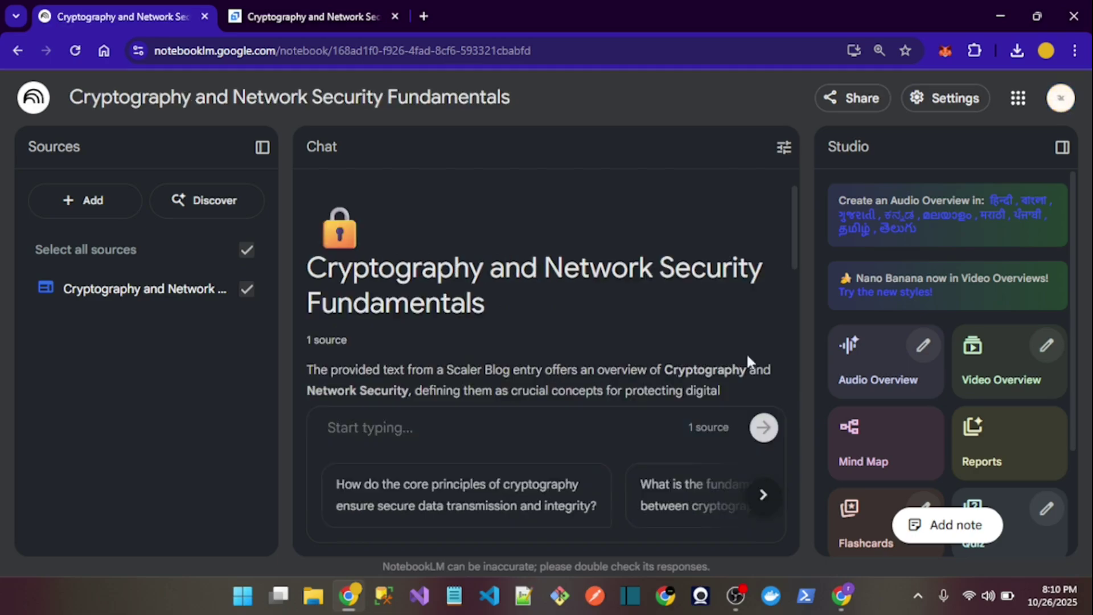
Step: Examine the available Studio outputs and read the generated chat summary of the Scaler source
scroll(884, 367, "down", 1)
scroll(881, 366, "down", 3)
scroll(880, 366, "up", 1)
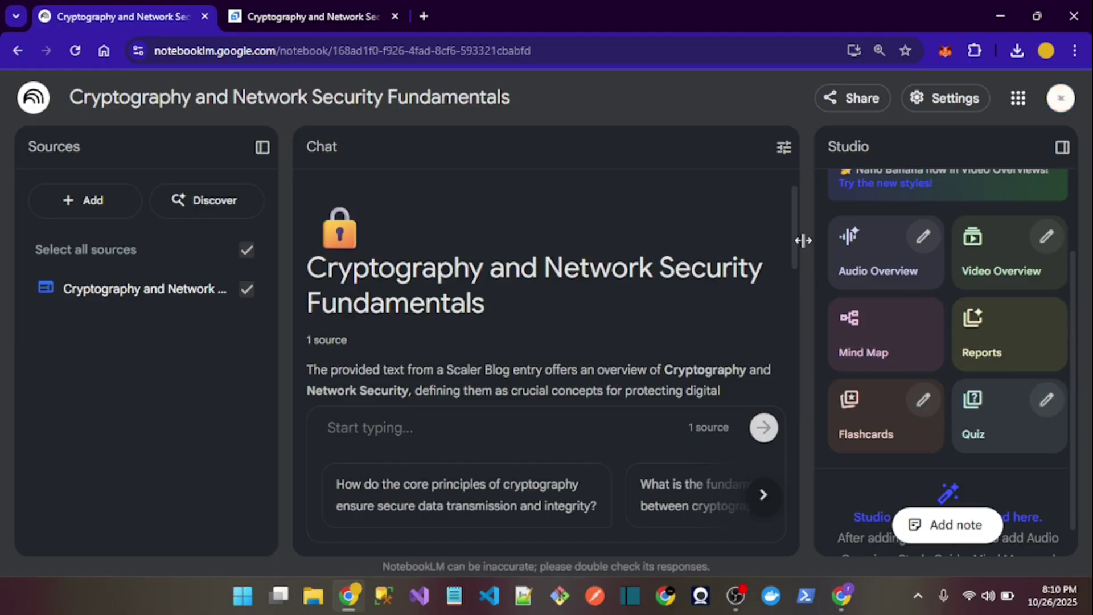
scroll(715, 259, "down", 3)
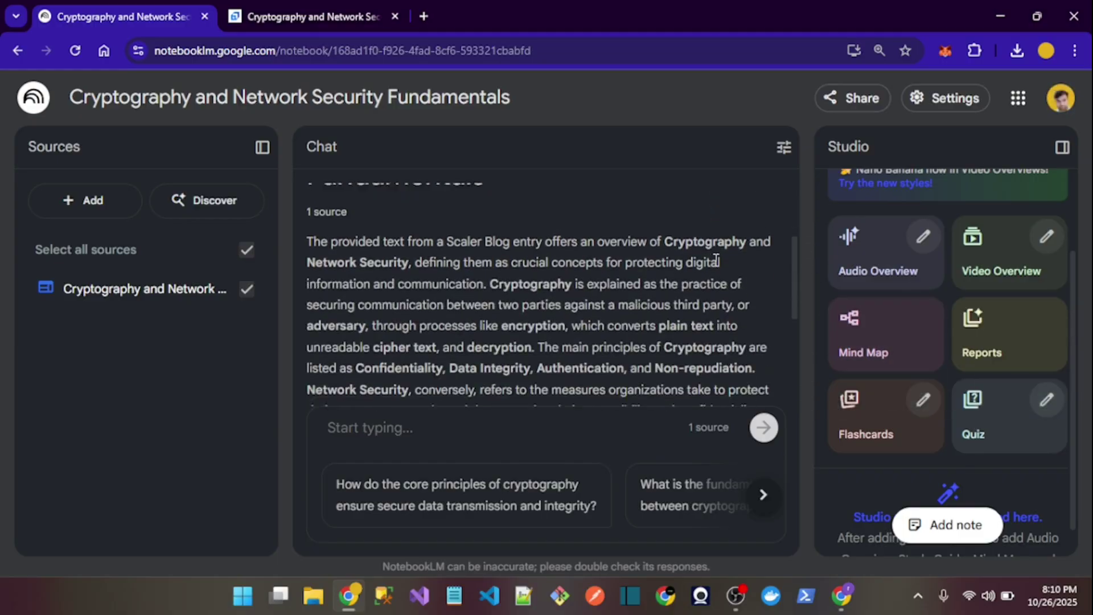
scroll(715, 258, "up", 3)
scroll(527, 333, "down", 1)
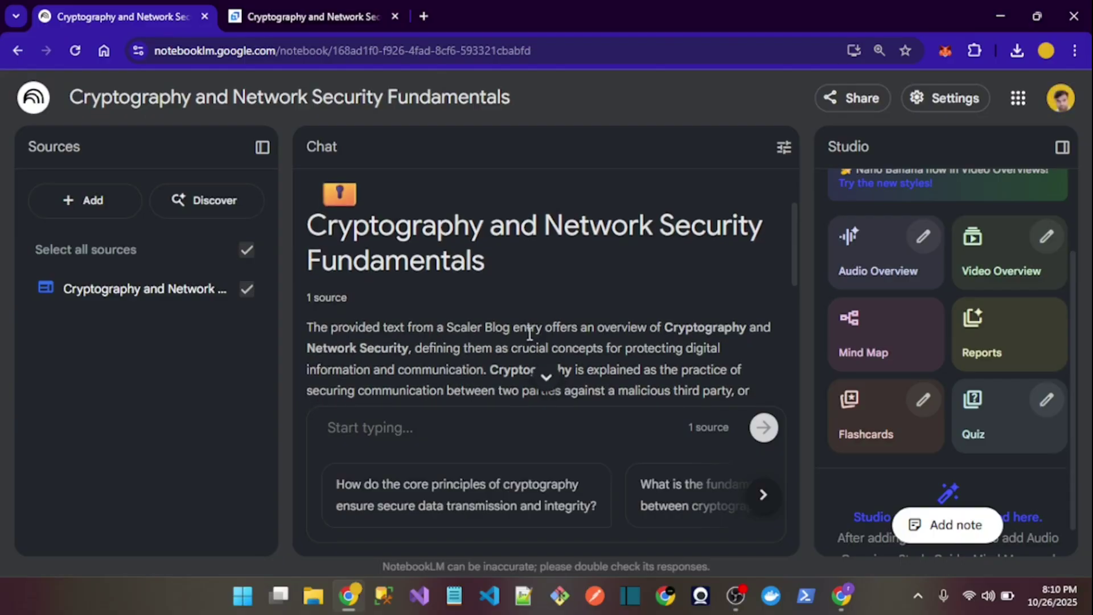
scroll(528, 335, "down", 1)
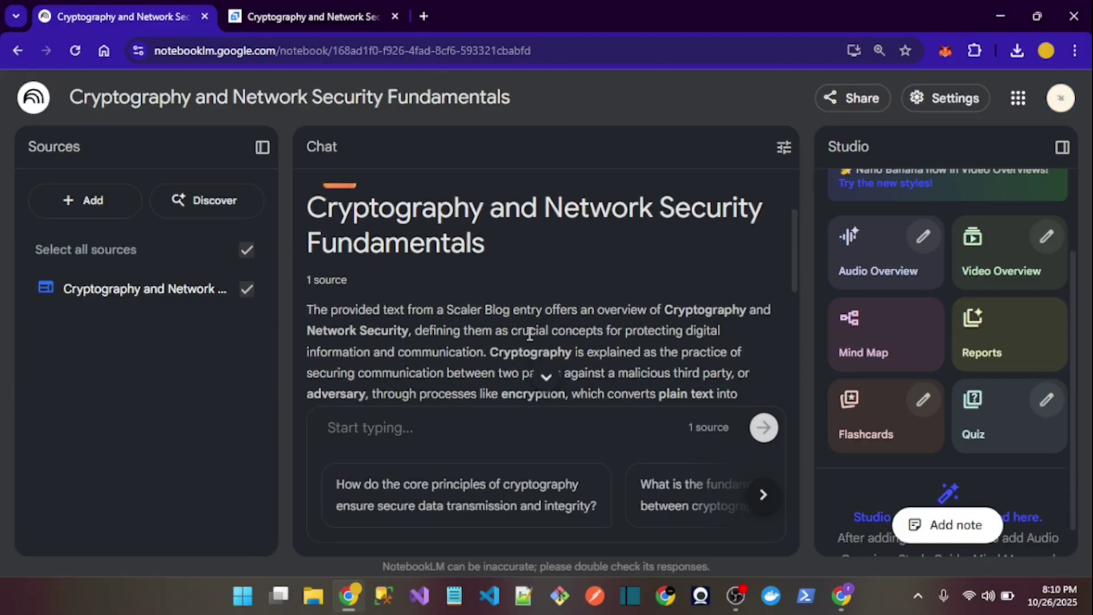
scroll(456, 360, "down", 10)
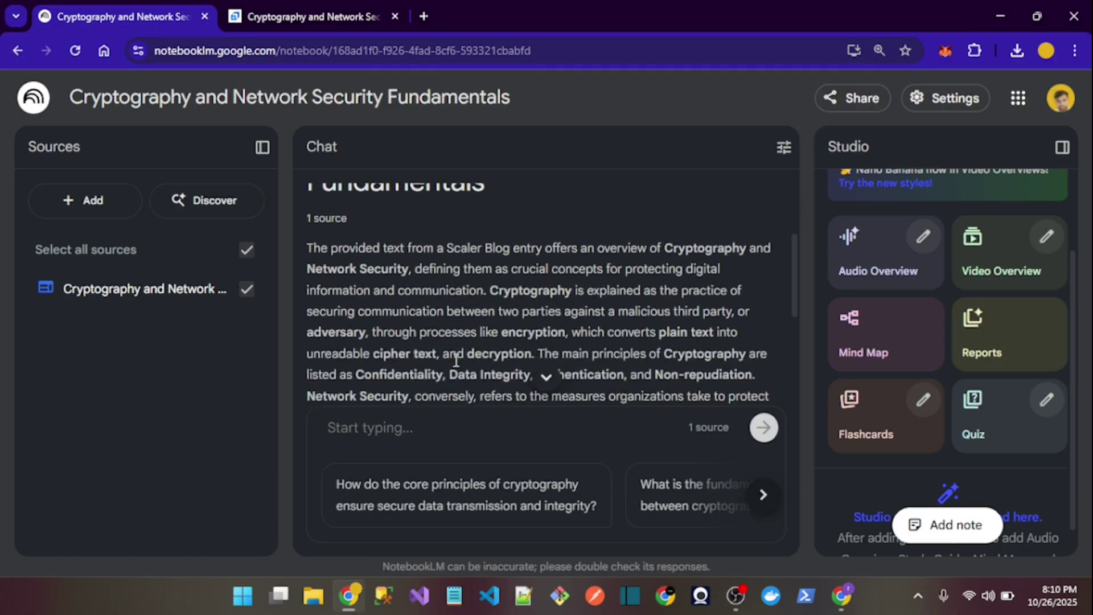
scroll(456, 360, "up", 3)
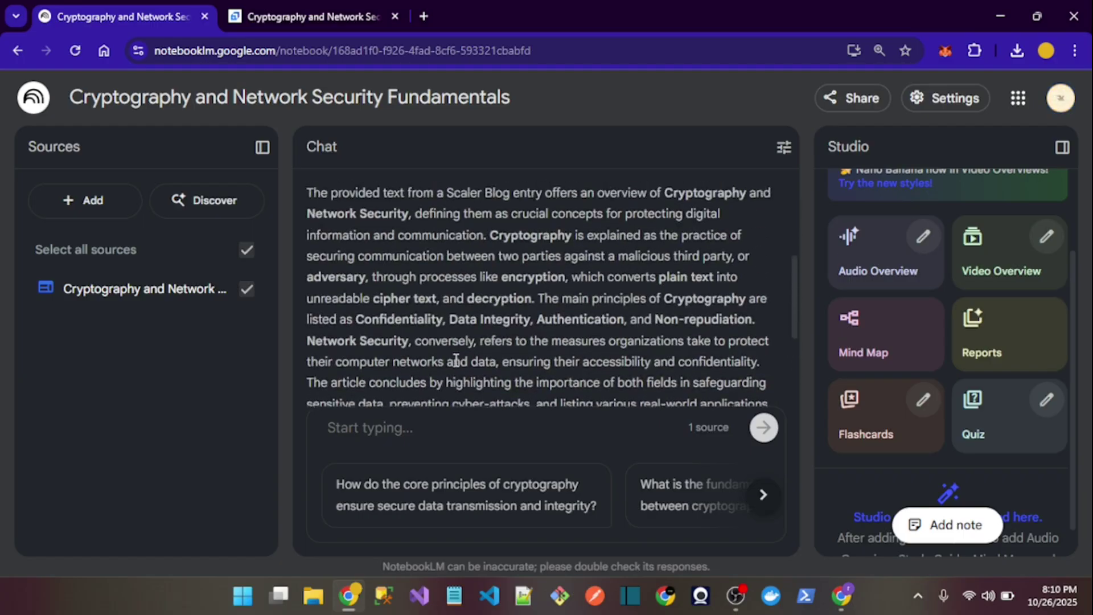
scroll(454, 360, "down", 3)
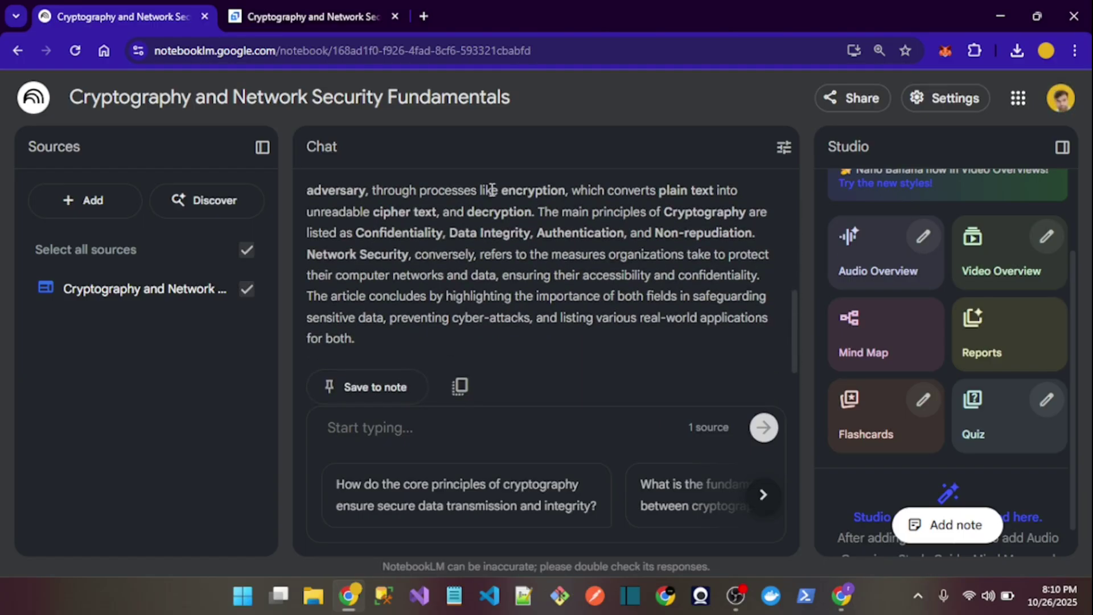
Step: Generate a mind map from the cryptography and network security source
scroll(545, 240, "down", 2)
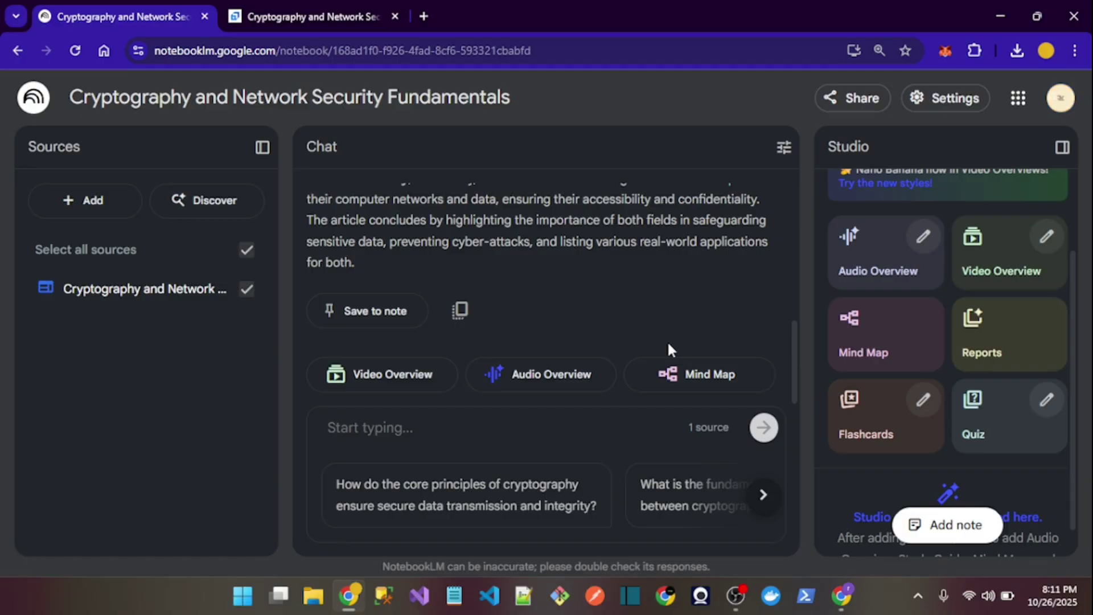
left_click(686, 371)
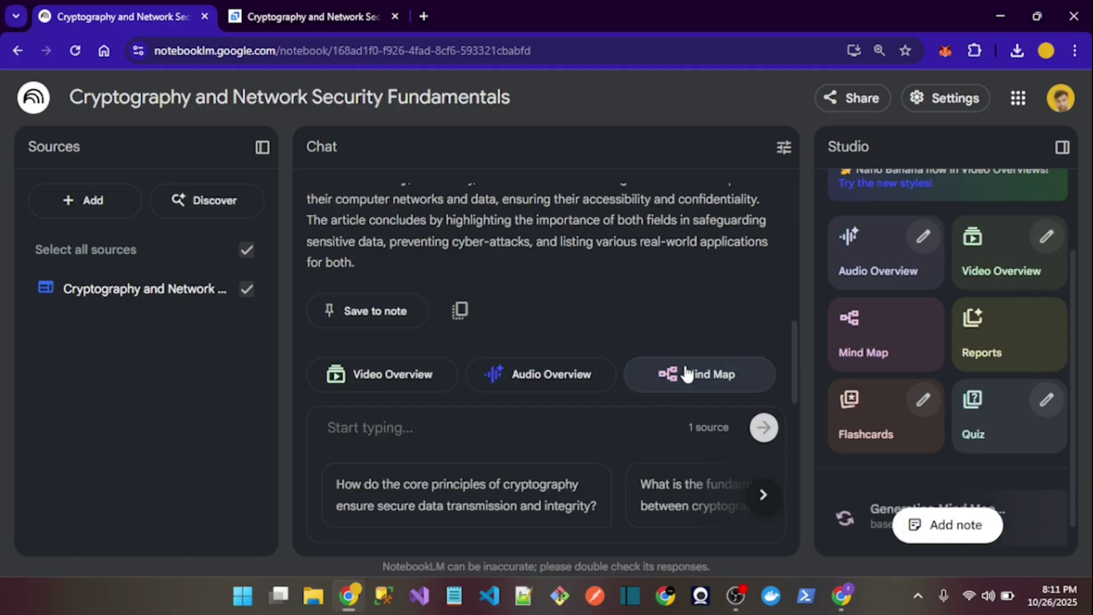
scroll(932, 397, "down", 1)
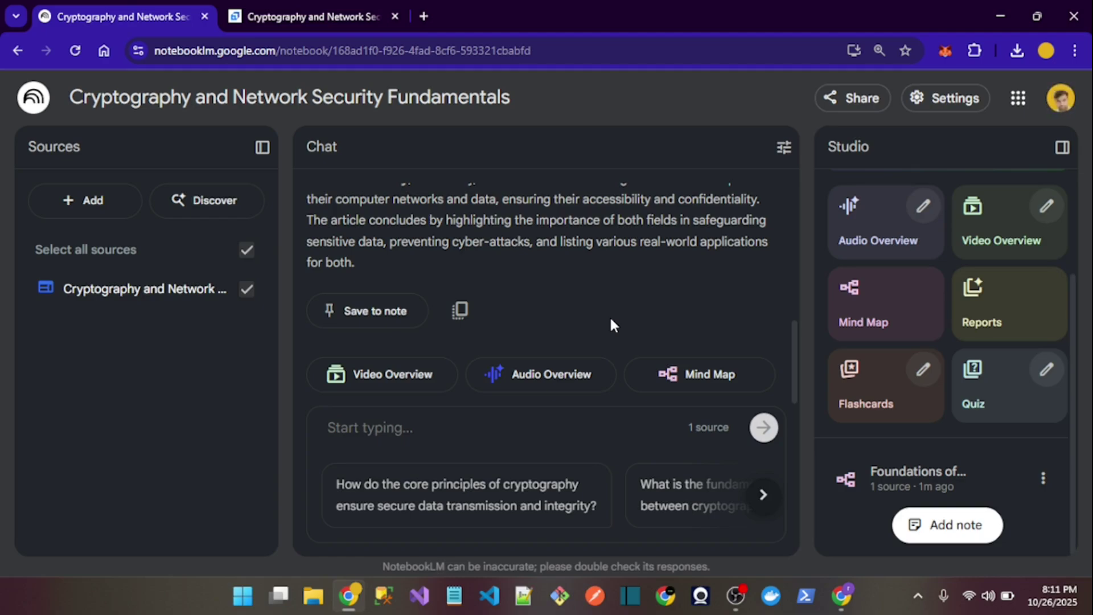
scroll(611, 324, "up", 3)
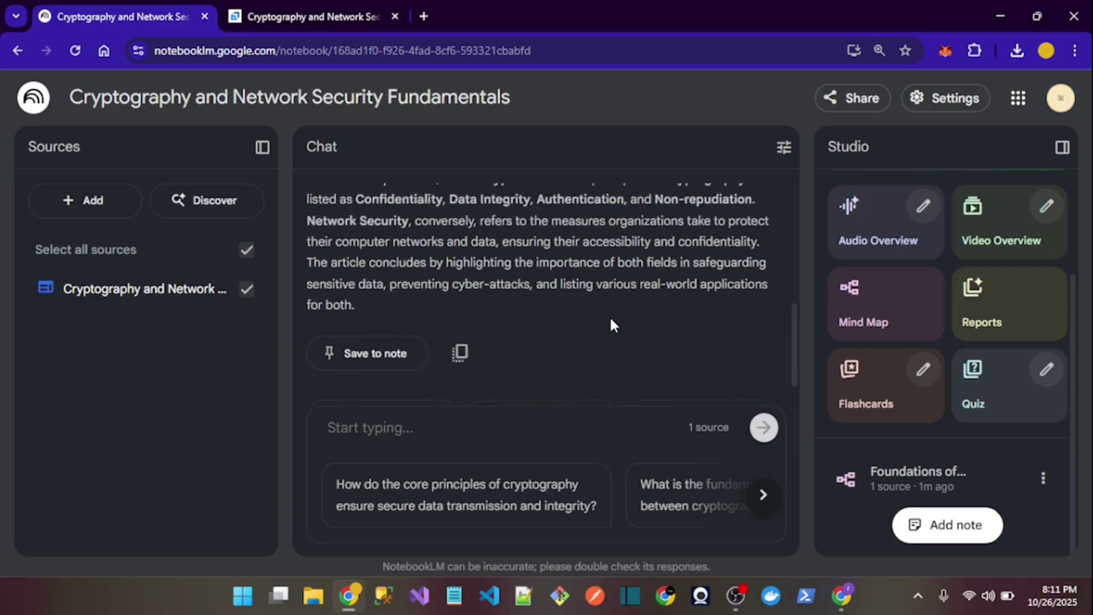
scroll(583, 323, "down", 3)
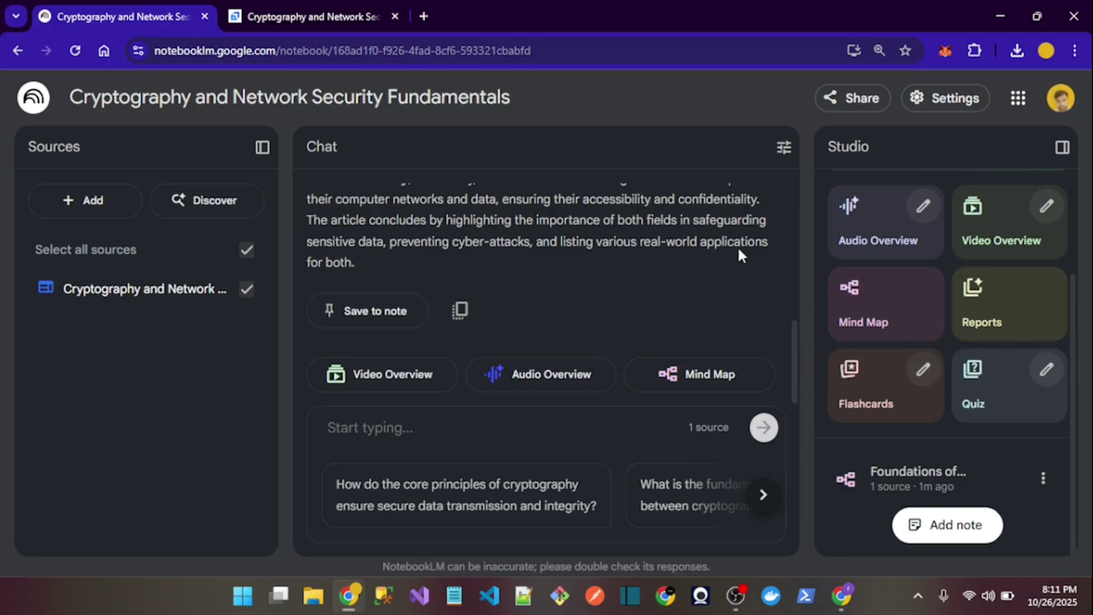
Step: Generate an Audio Overview and an interactive quiz from the same source
left_click(856, 233)
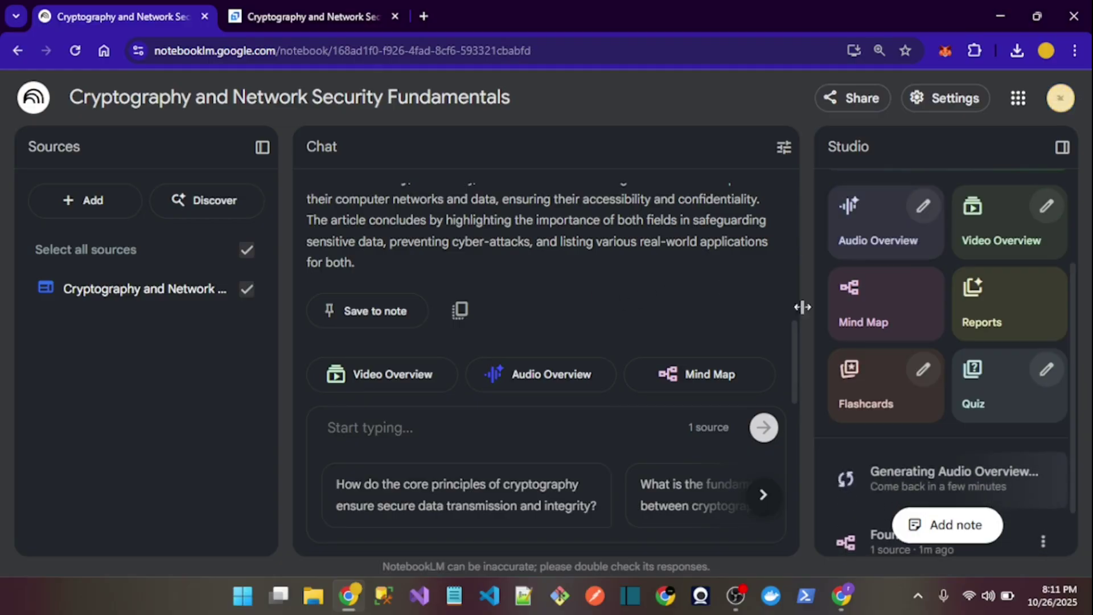
scroll(916, 344, "down", 1)
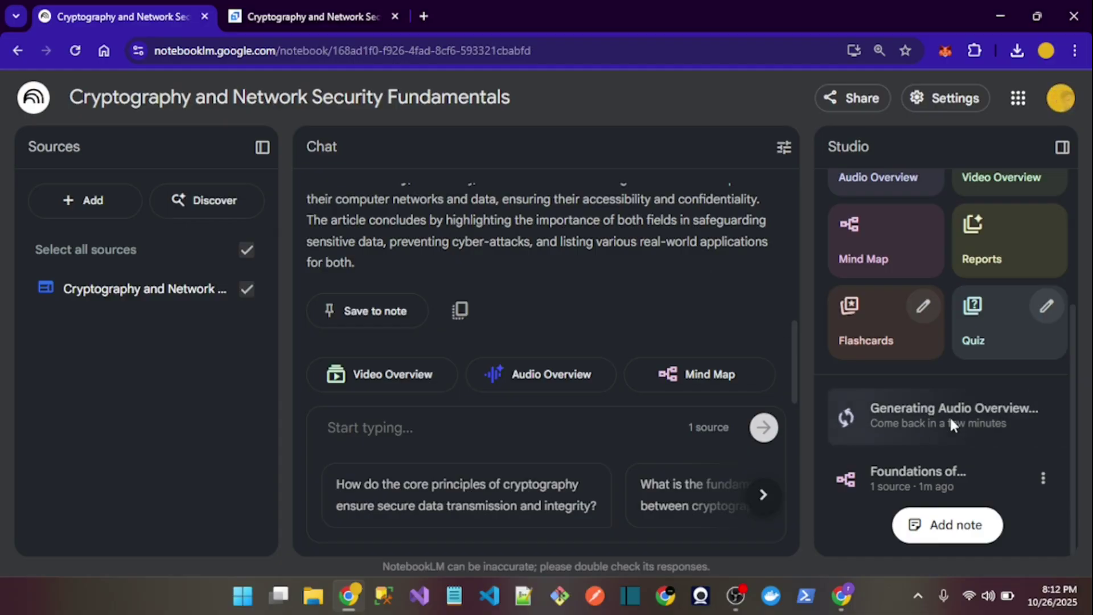
scroll(933, 419, "up", 2)
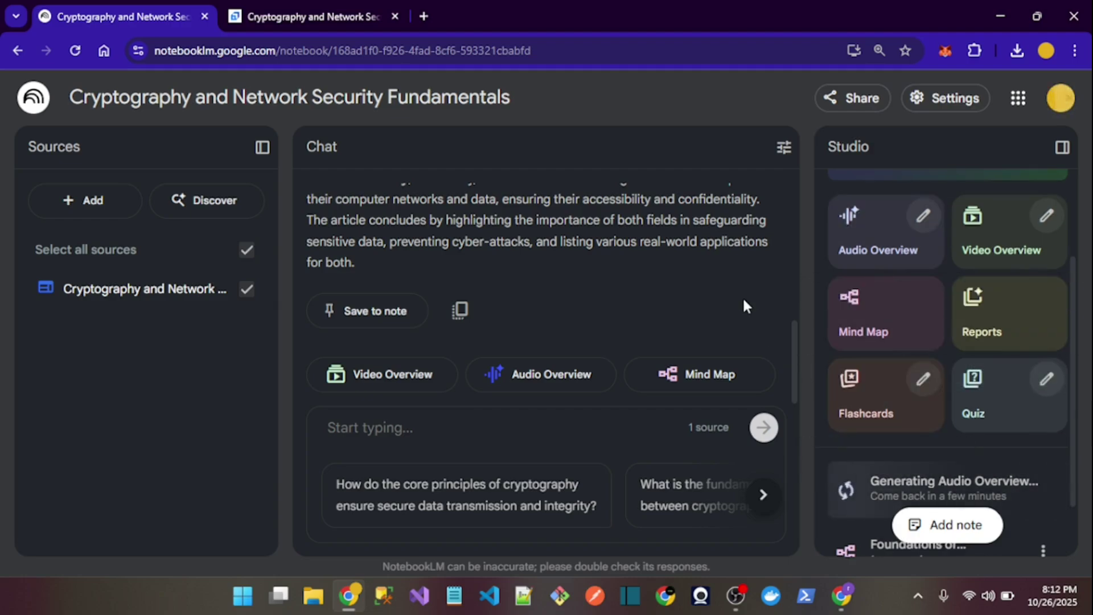
scroll(952, 404, "down", 2)
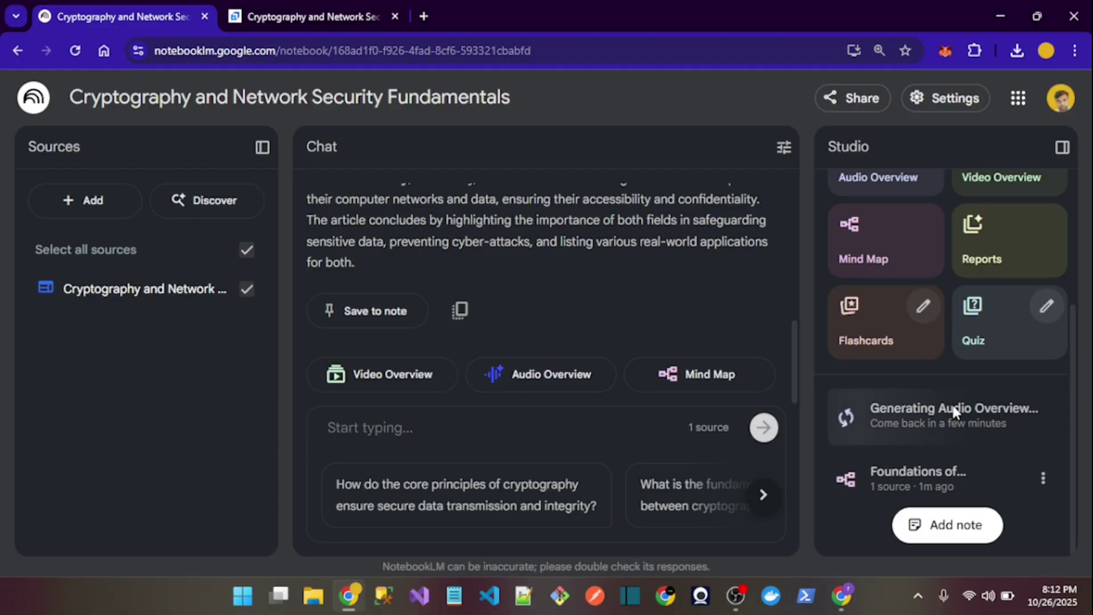
left_click(990, 329)
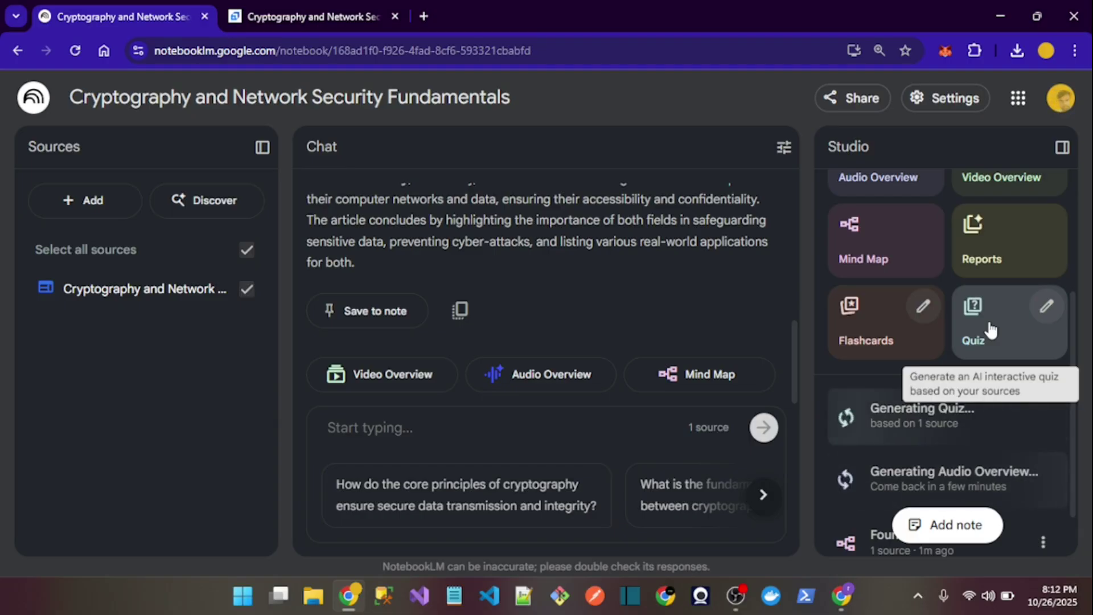
Step: Open the generated mind map and expand its Cryptography Definition and Goal: Secure Communication branches
scroll(990, 329, "down", 1)
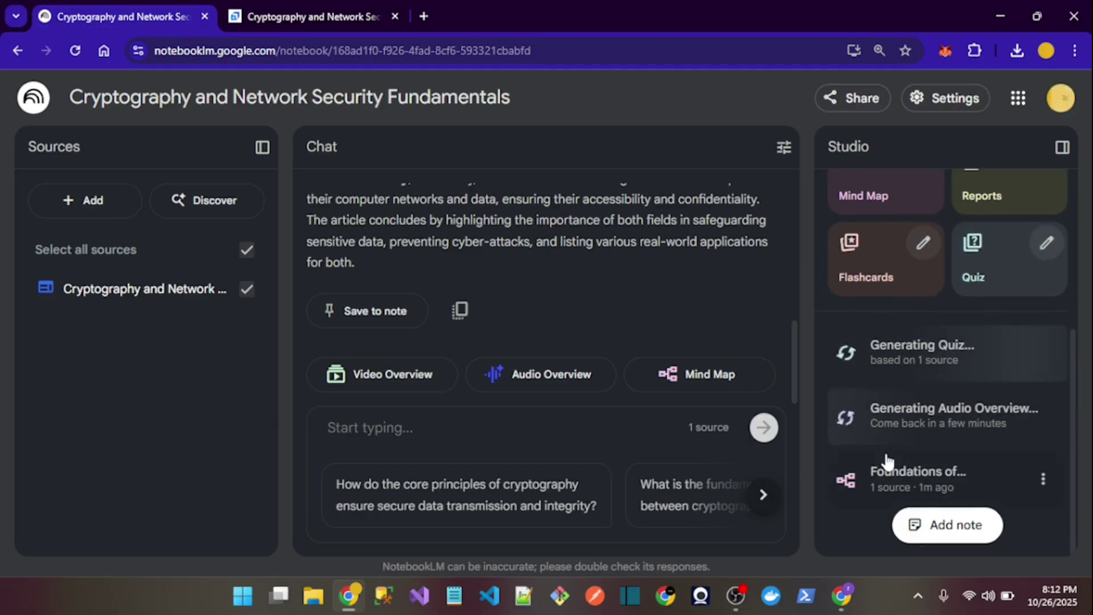
left_click(883, 471)
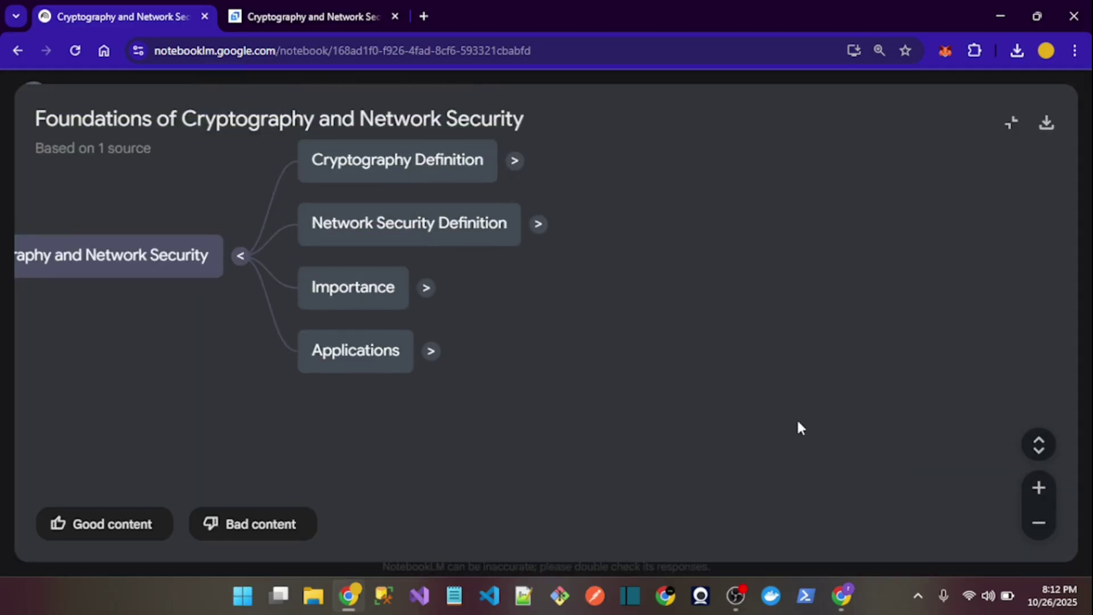
scroll(501, 506, "down", 2)
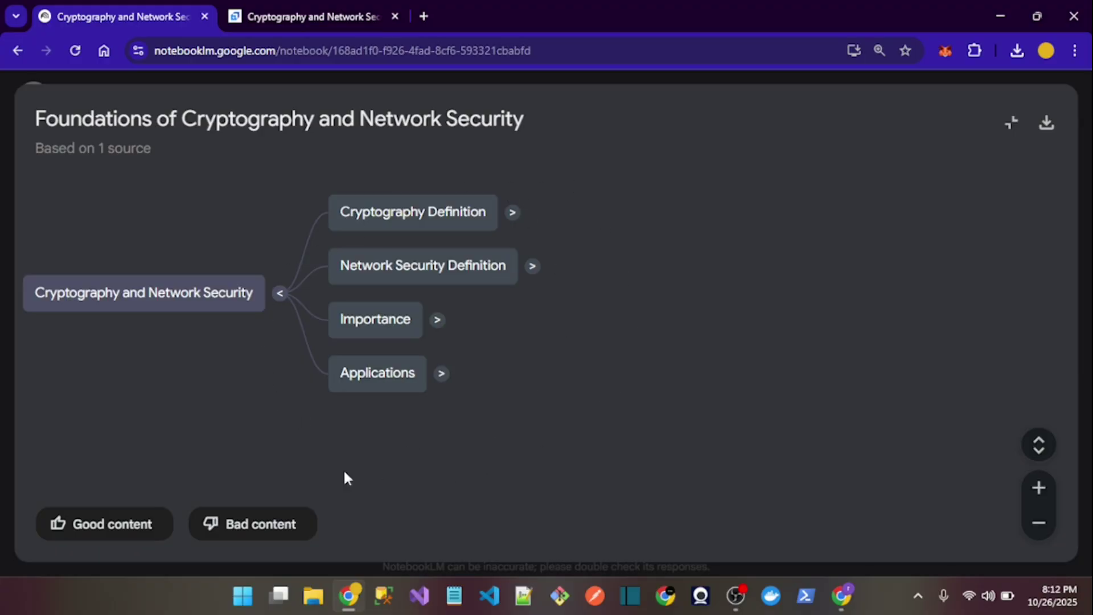
left_click(514, 216)
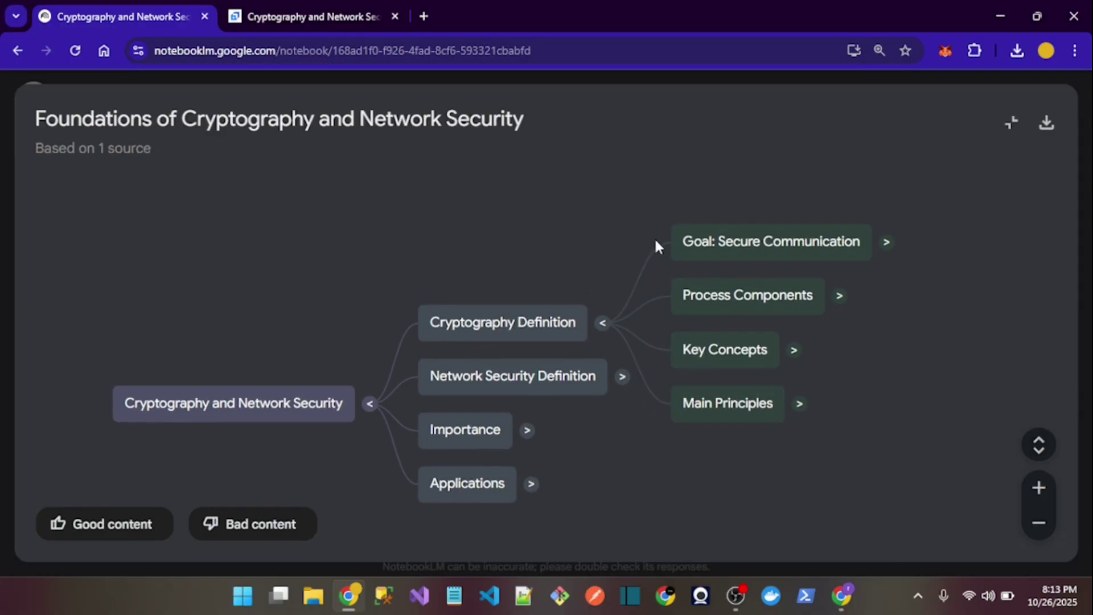
left_click(890, 242)
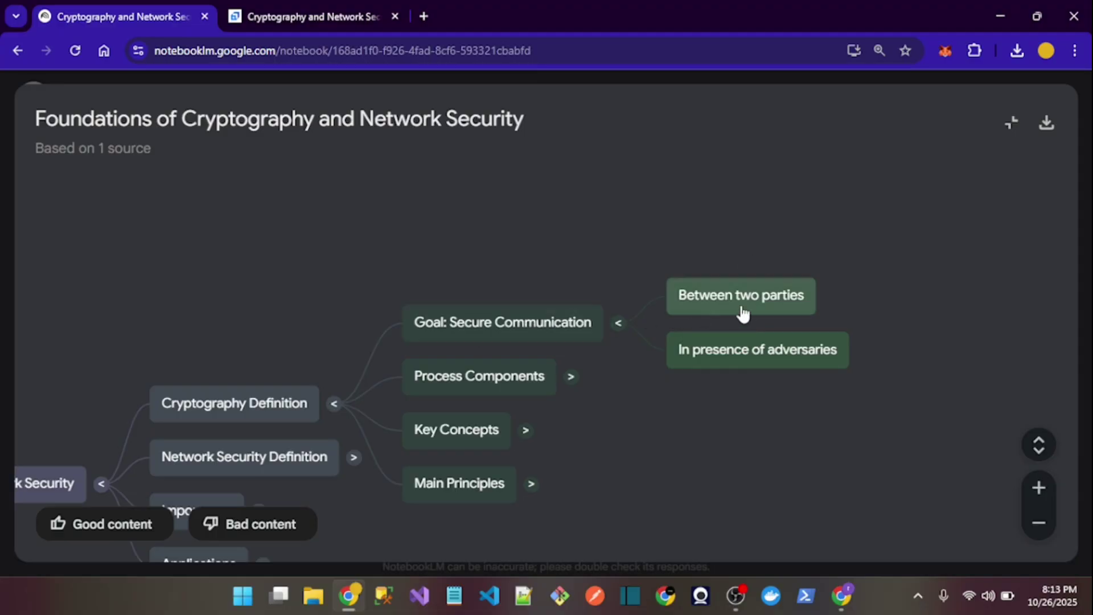
Step: Expand the Key Concepts and Main Principles branches of the mind map
scroll(573, 433, "up", 2)
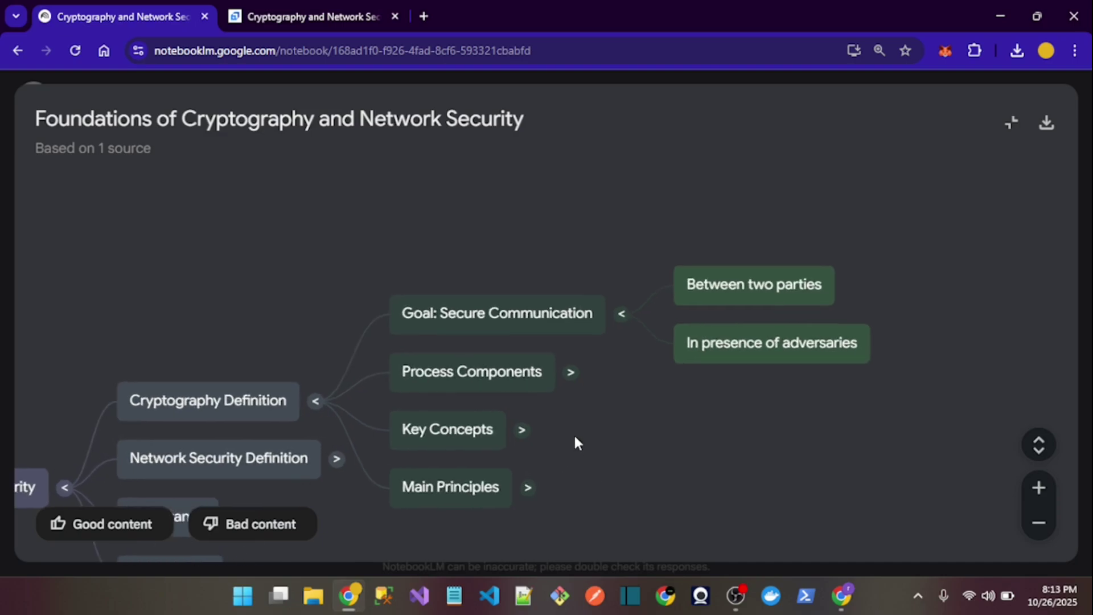
scroll(573, 433, "down", 3)
left_click(544, 433)
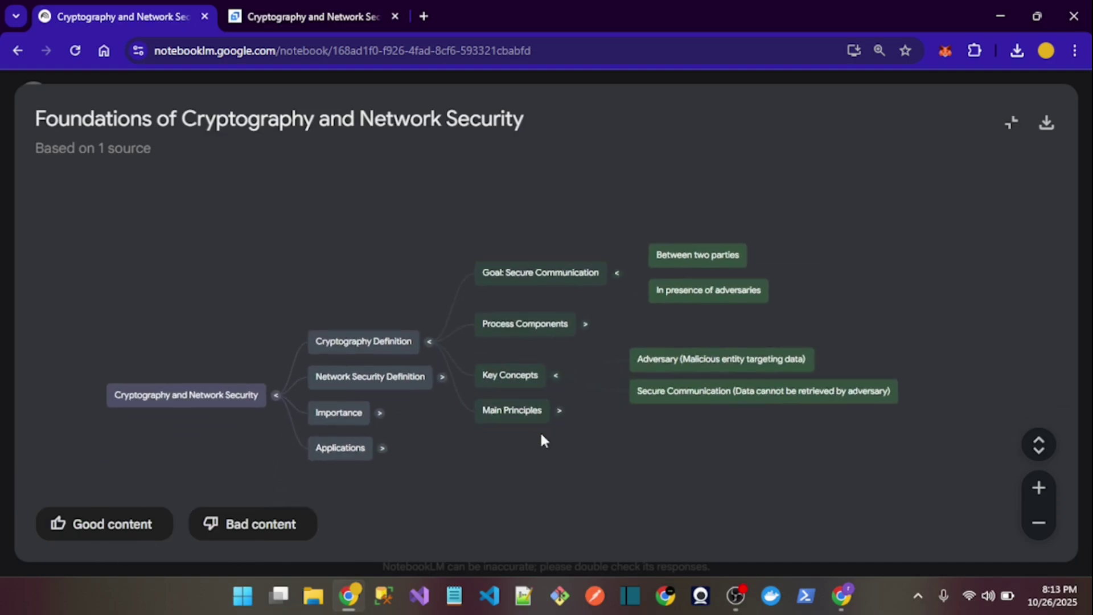
left_click(570, 358)
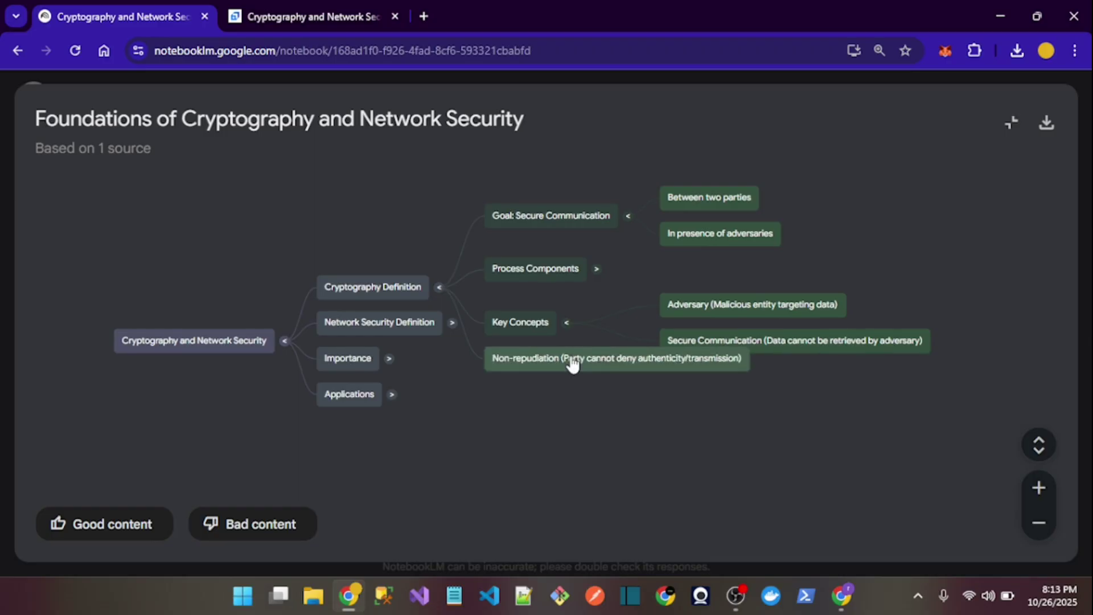
scroll(572, 362, "down", 2)
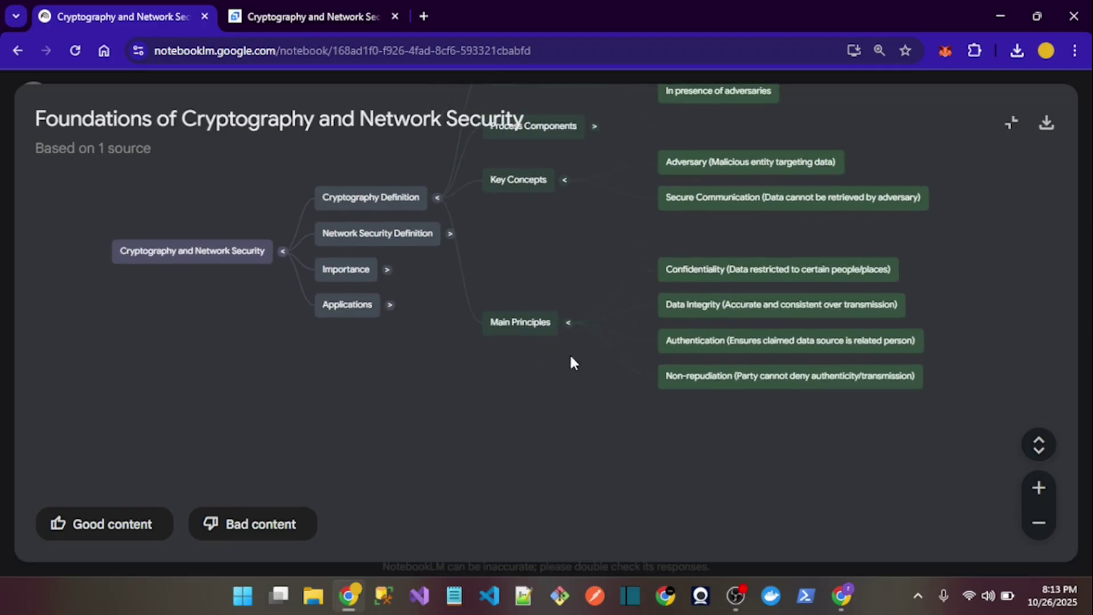
Step: Request a chat explanation of the mind map's Confidentiality node and read the answer from its beginning
left_click(716, 282)
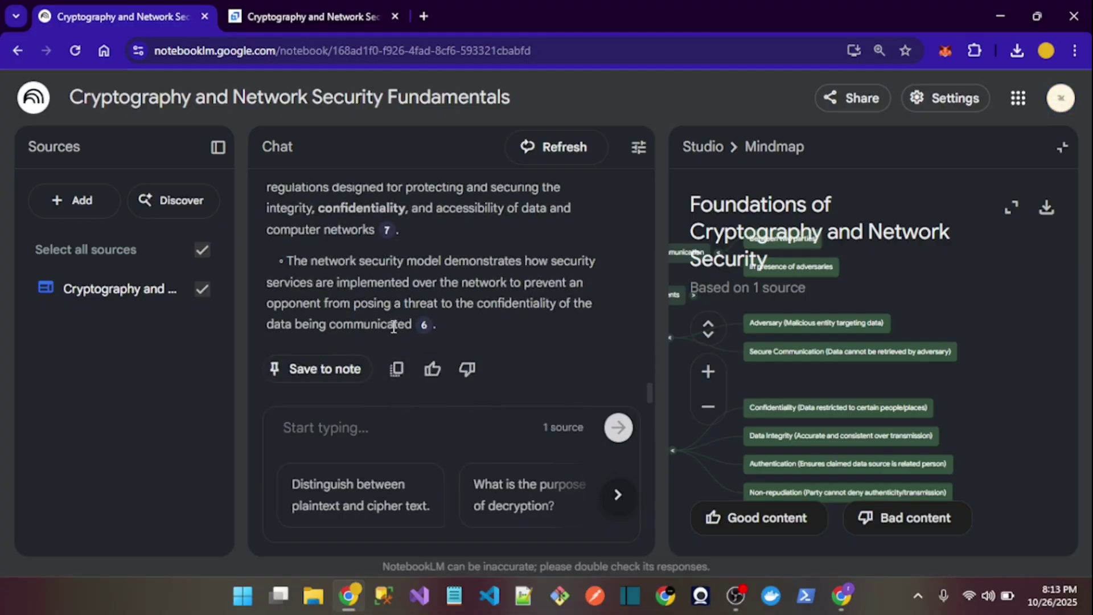
scroll(393, 325, "up", 6)
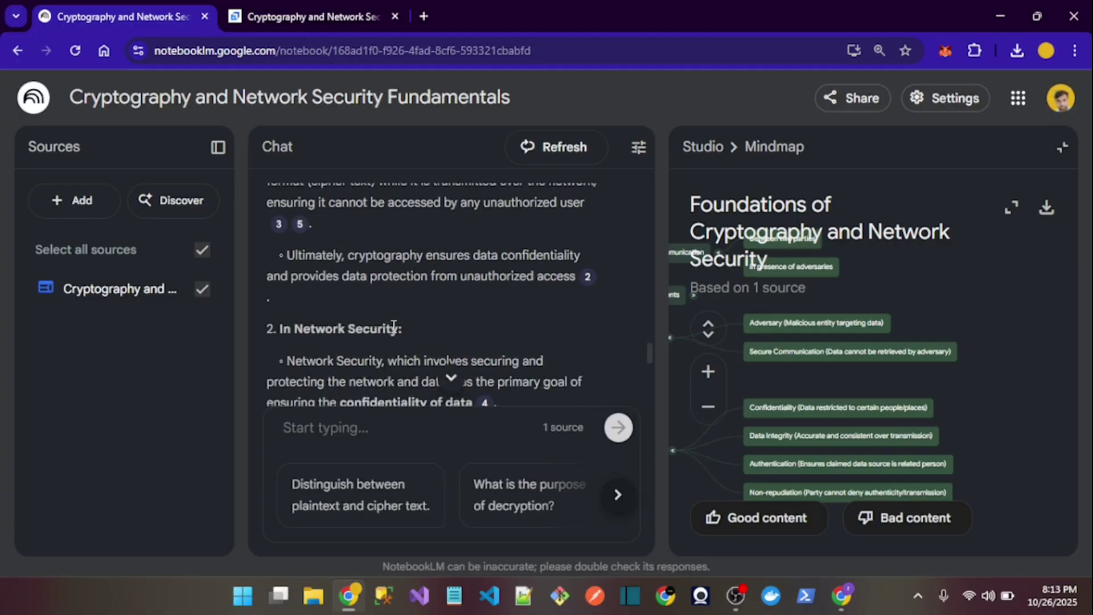
scroll(394, 325, "up", 3)
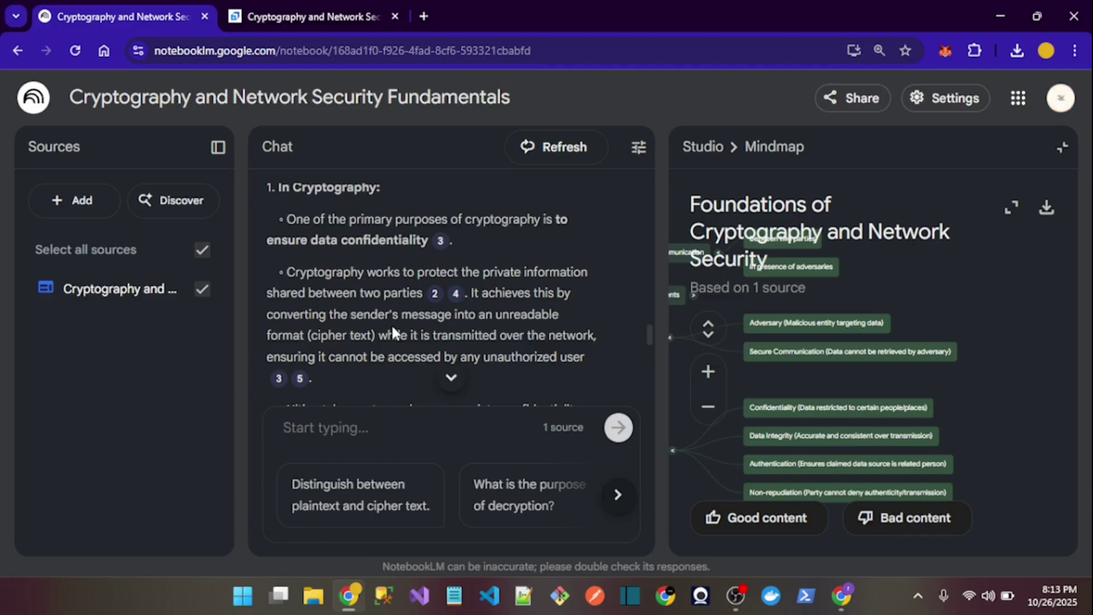
scroll(551, 321, "up", 1)
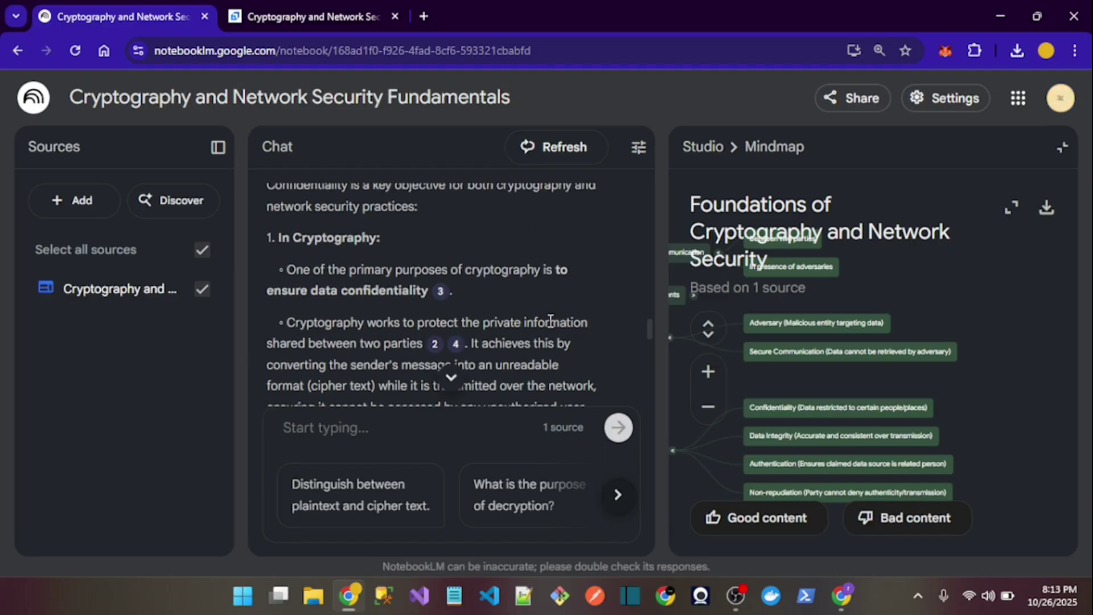
Step: Inspect the source passages behind citations 3 and 4 in the chat answer on confidentiality
mouse_move(443, 292)
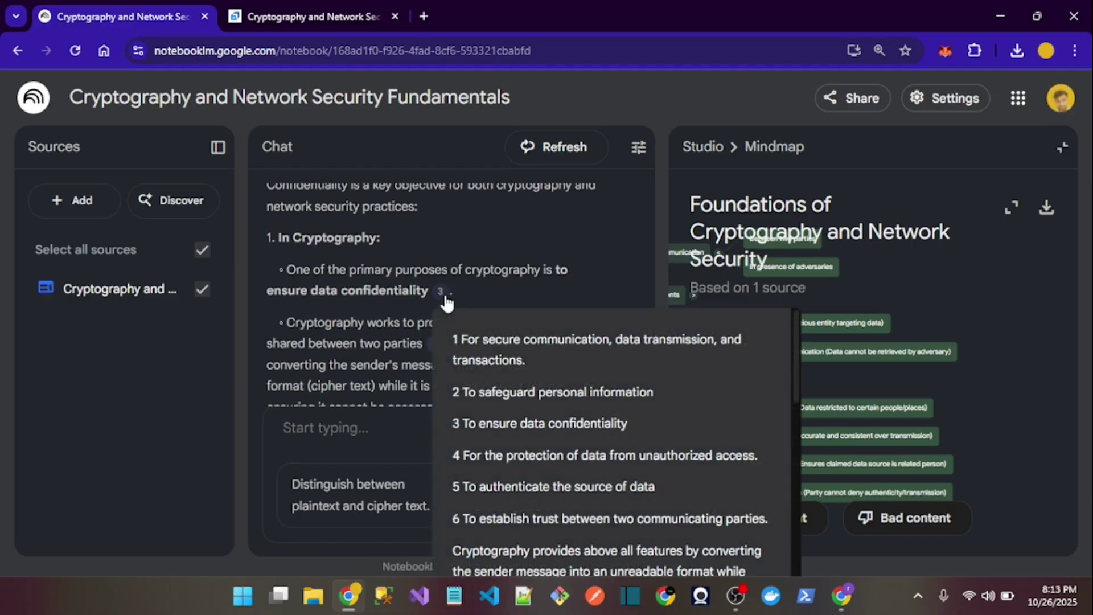
left_click(441, 291)
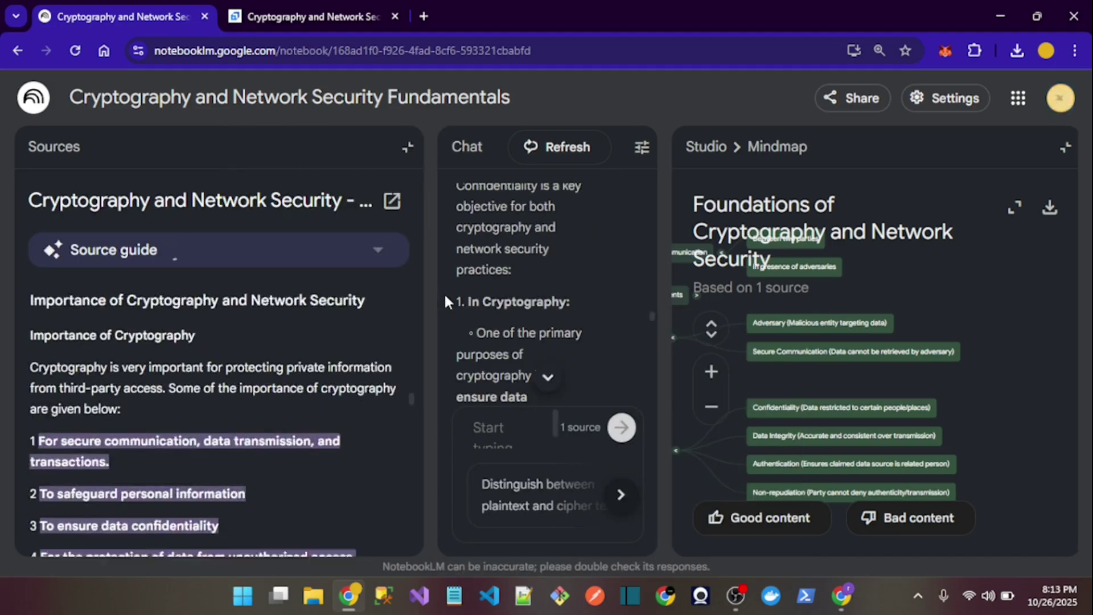
scroll(264, 419, "down", 3)
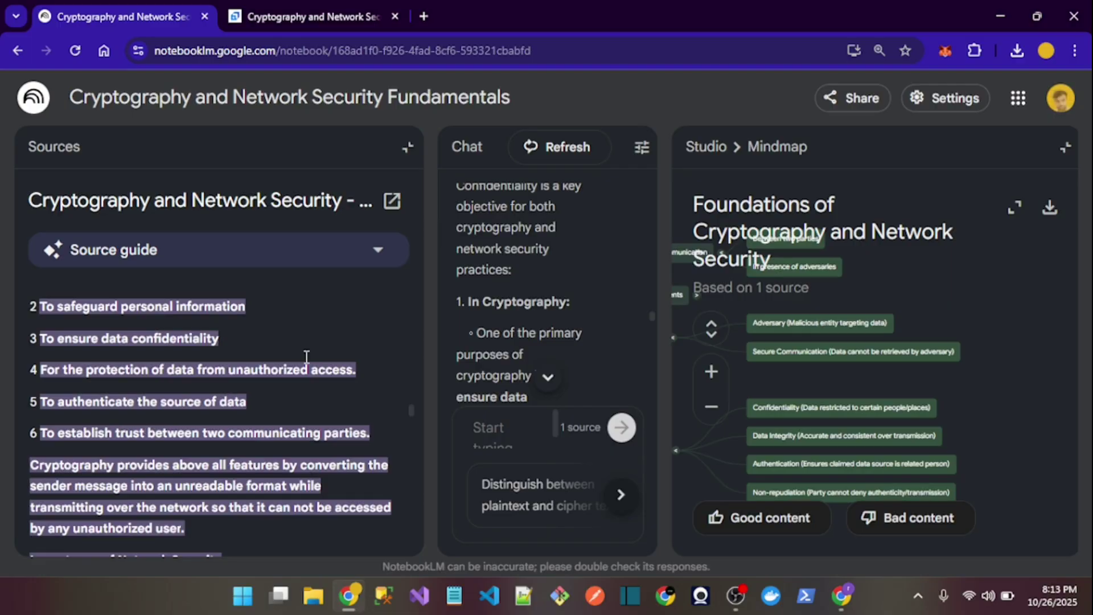
scroll(500, 254, "down", 4)
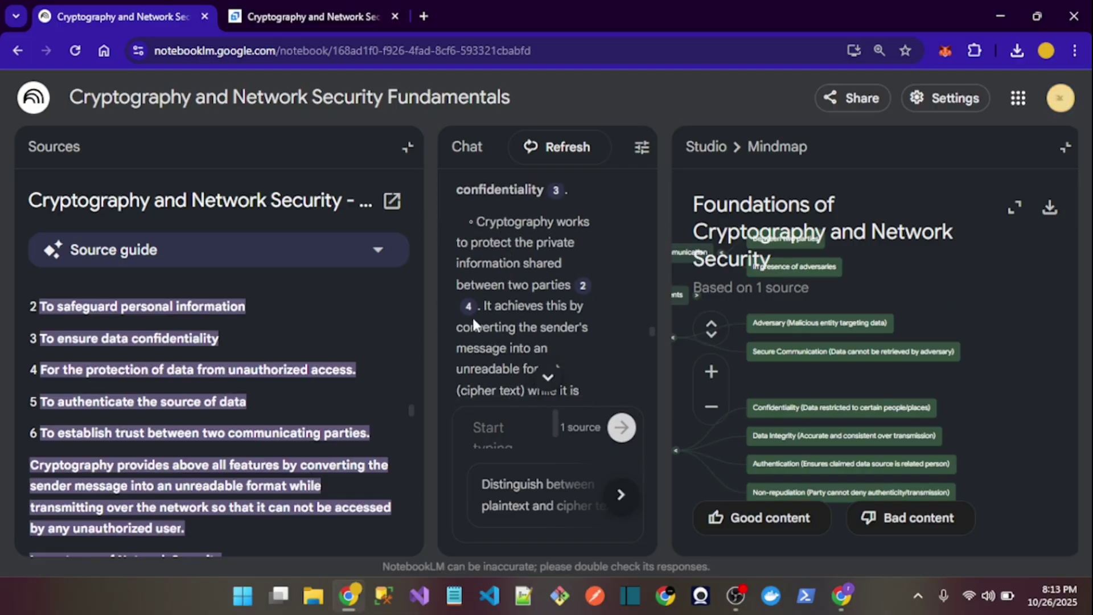
left_click(468, 308)
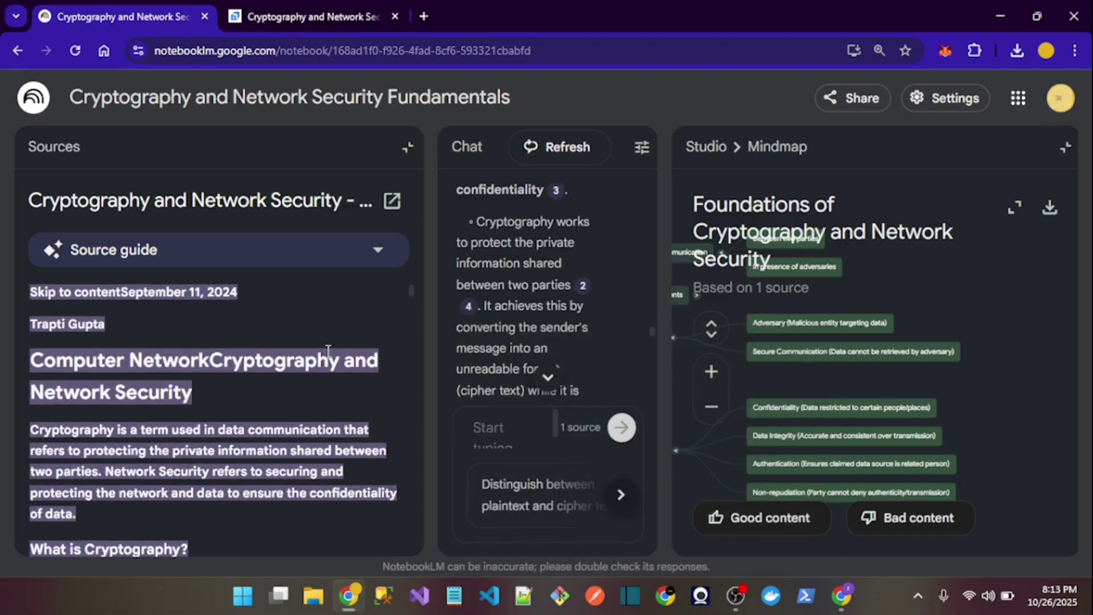
mouse_move(469, 307)
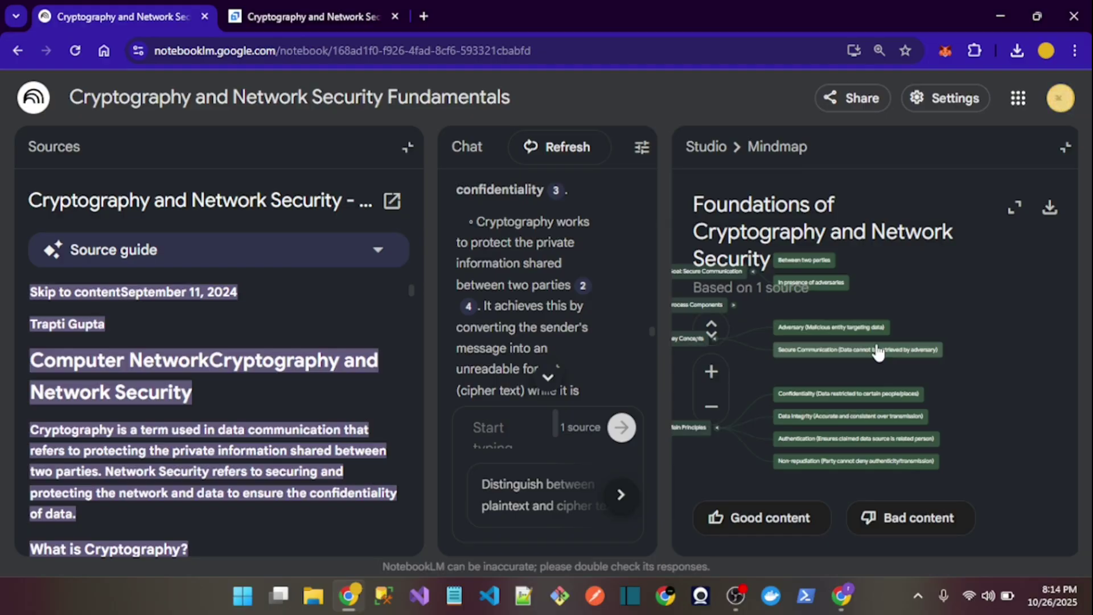
Step: Close the mind map and open the generated Security Quiz to view its first question's answer options
scroll(877, 352, "up", 2)
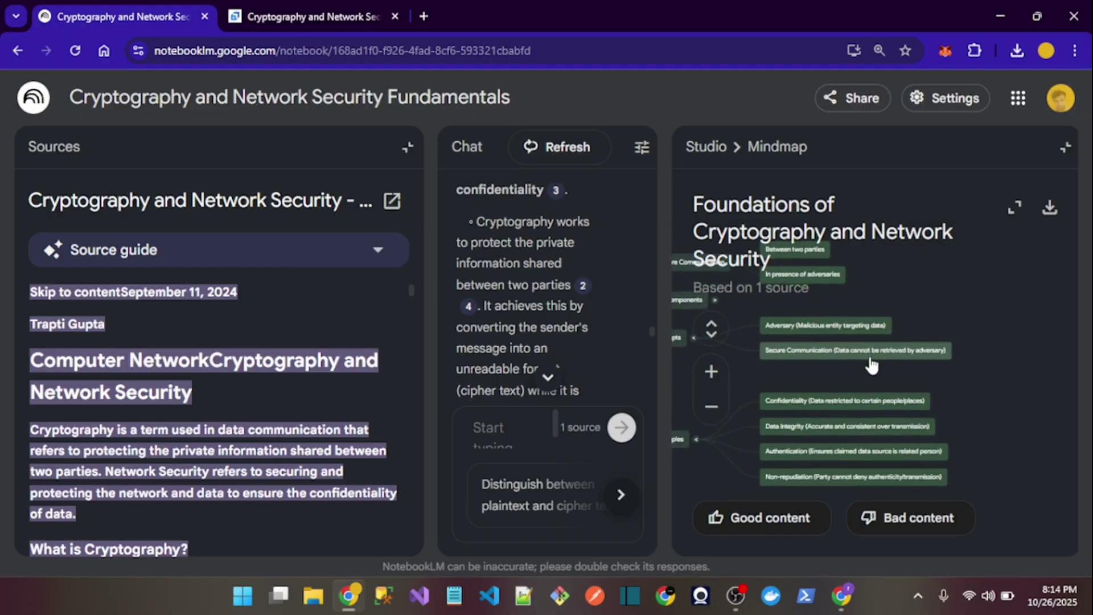
scroll(862, 372, "down", 2)
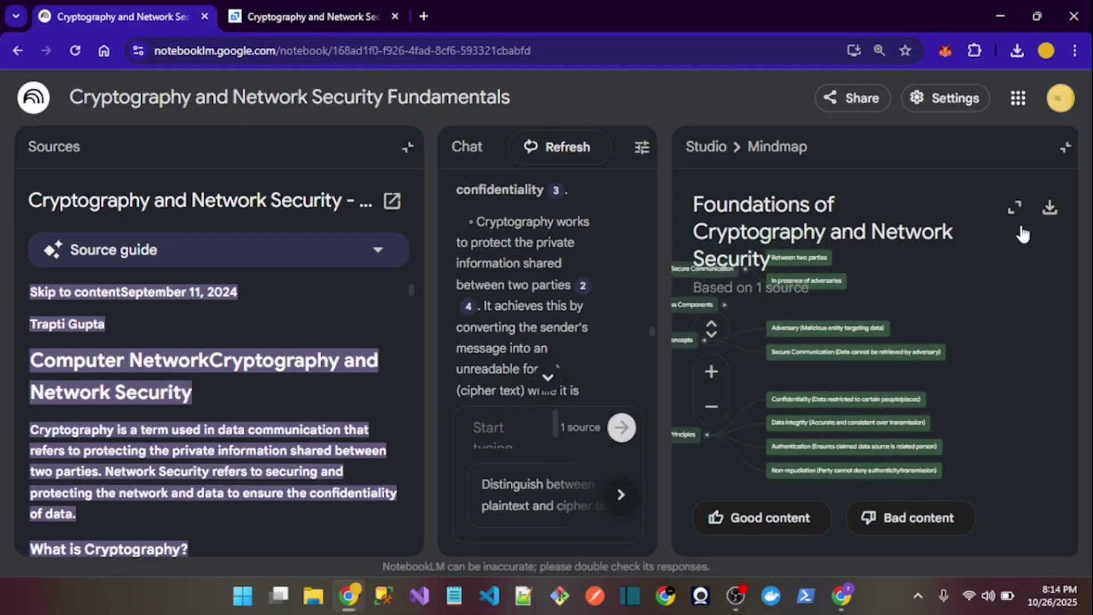
left_click(1064, 147)
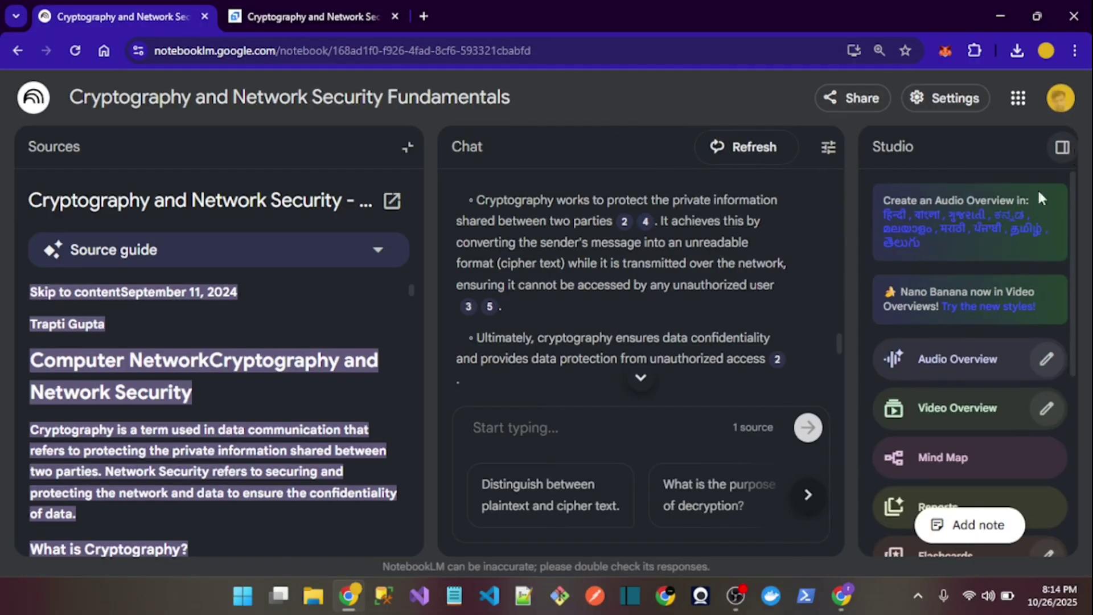
left_click(945, 342)
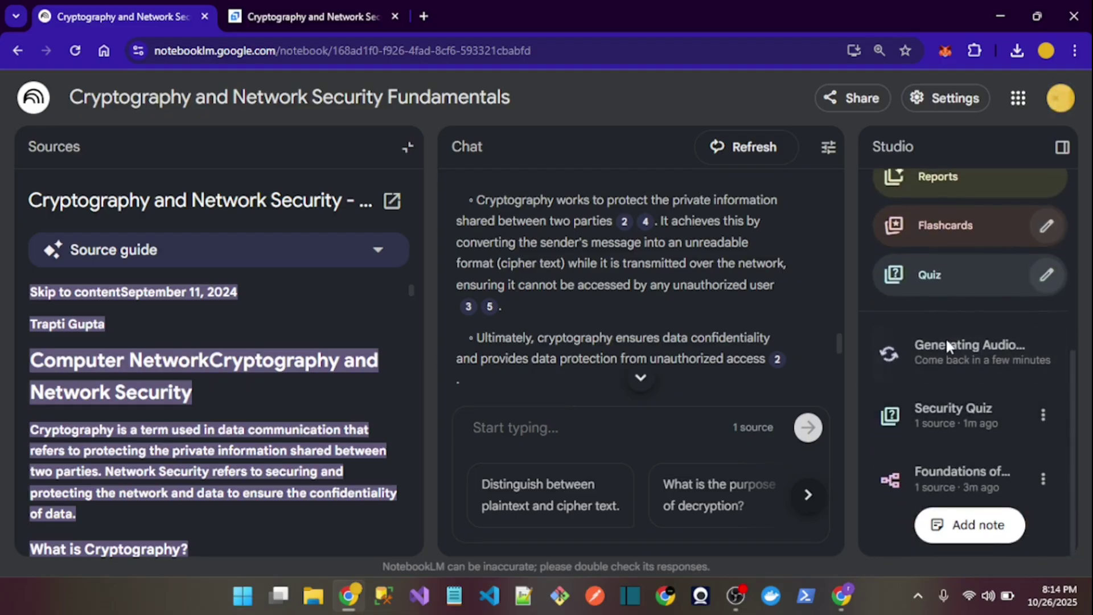
left_click(952, 424)
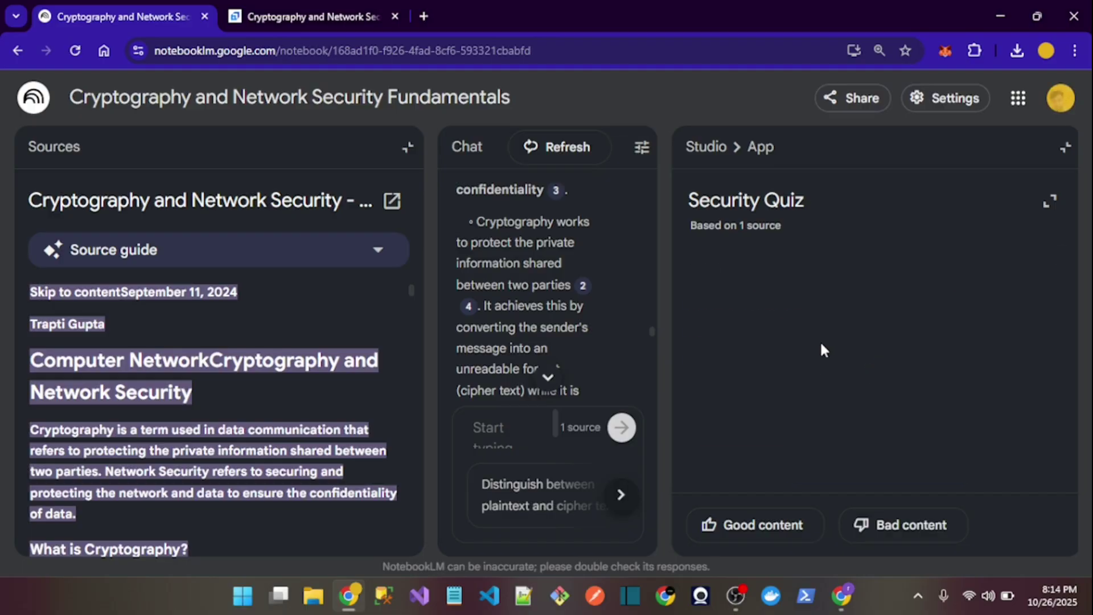
scroll(820, 340, "down", 3)
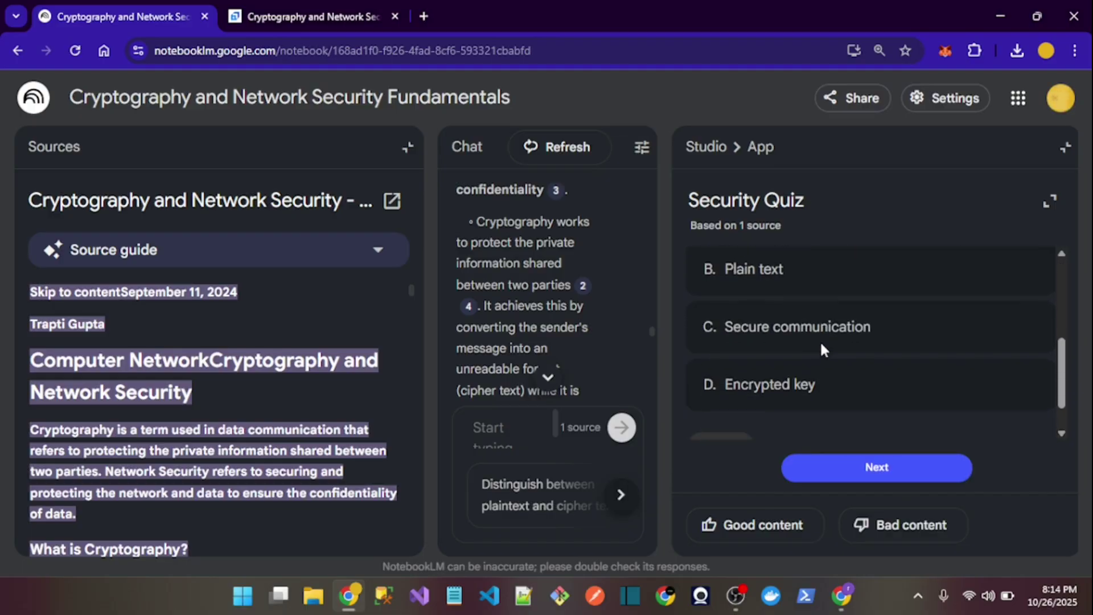
Step: Read the first Security Quiz question with its answer options, reveal its hint, and close the quiz
scroll(819, 341, "down", 1)
scroll(819, 340, "up", 5)
scroll(820, 341, "down", 2)
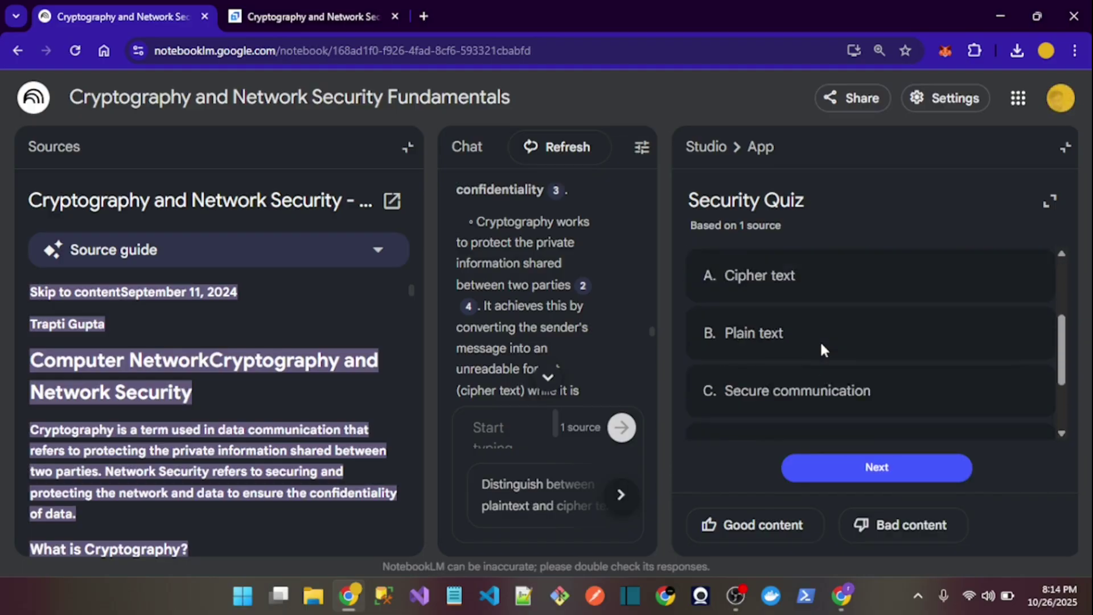
scroll(821, 345, "down", 2)
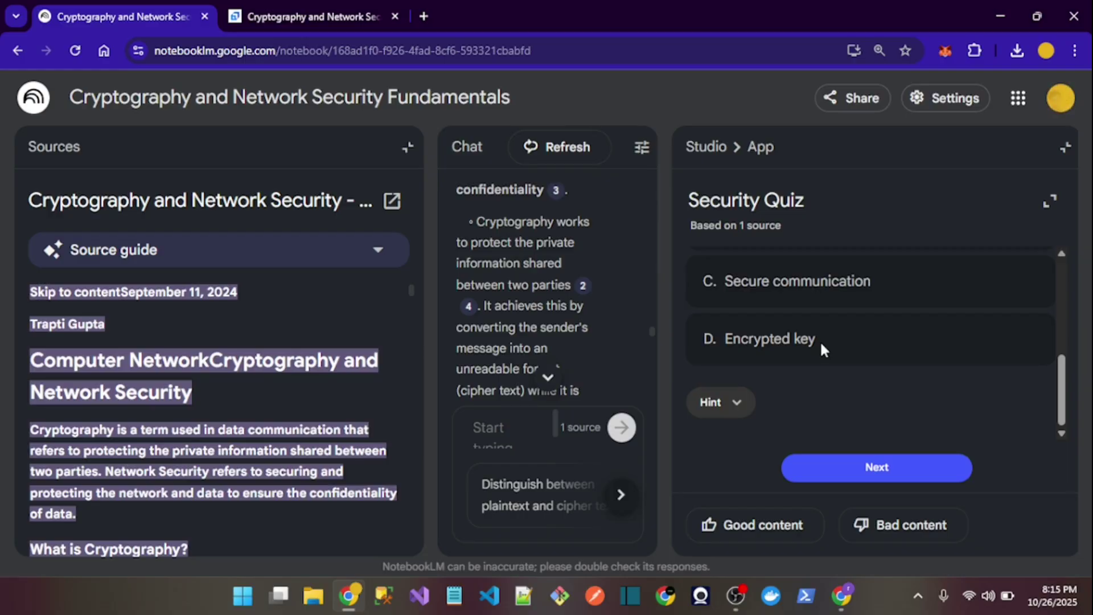
scroll(820, 340, "up", 2)
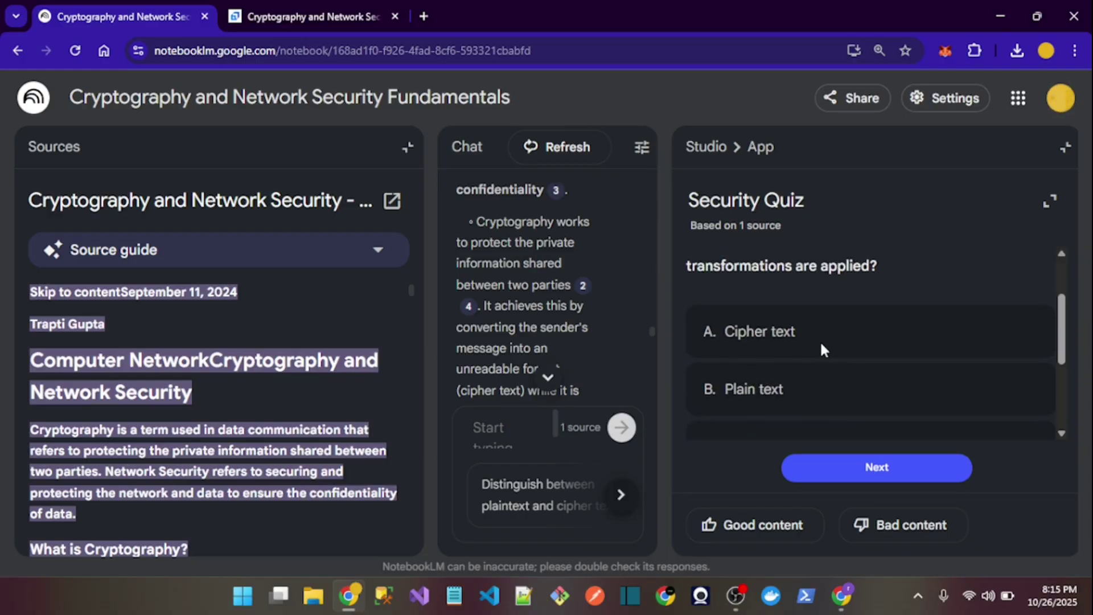
scroll(820, 340, "down", 2)
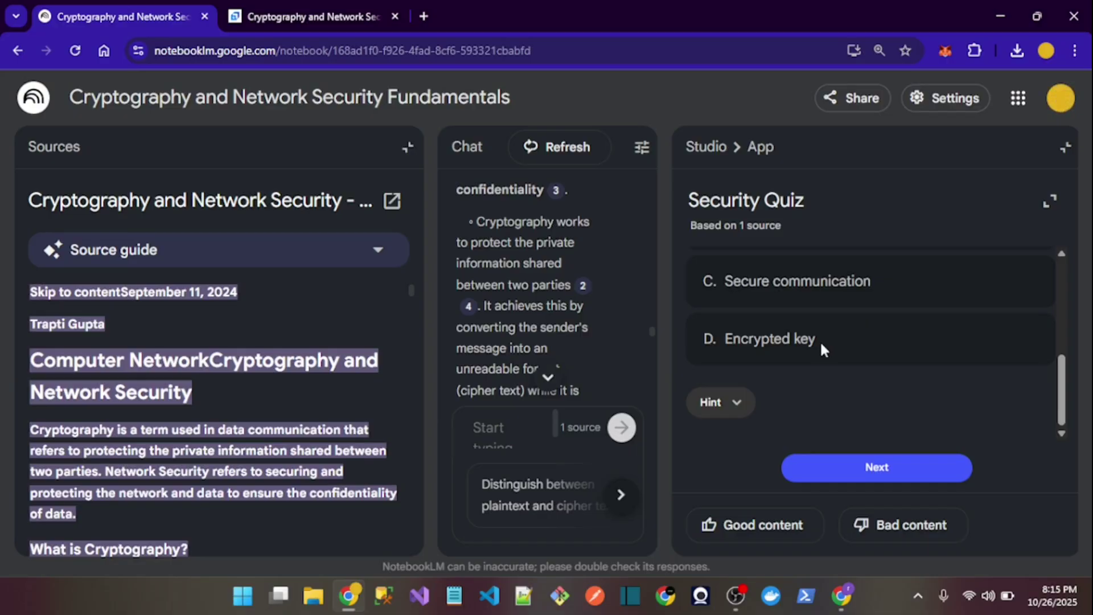
left_click(738, 404)
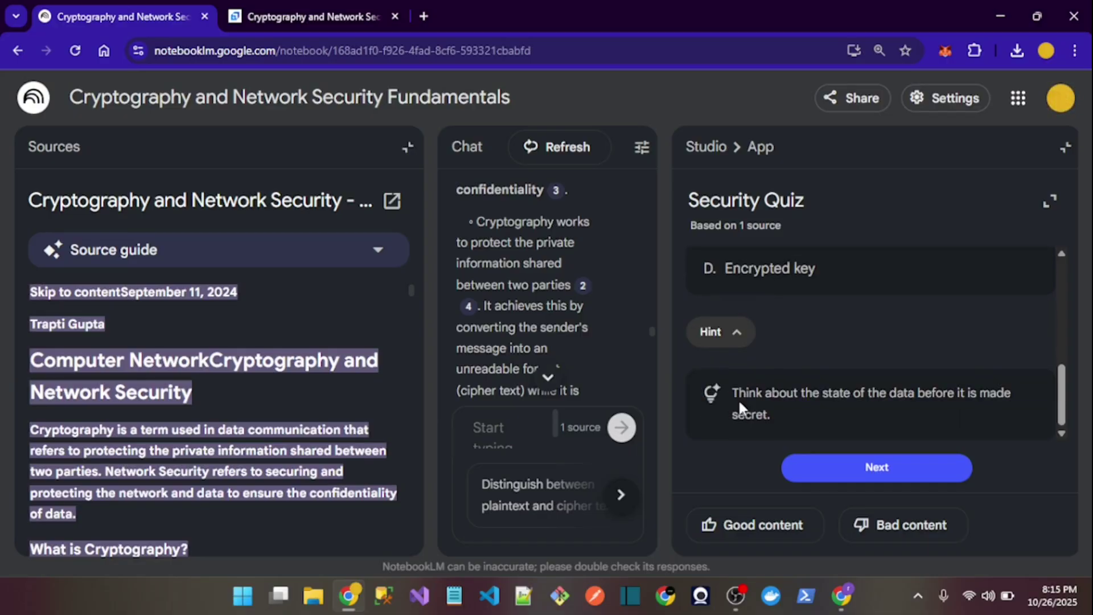
scroll(740, 405, "up", 2)
scroll(740, 405, "up", 4)
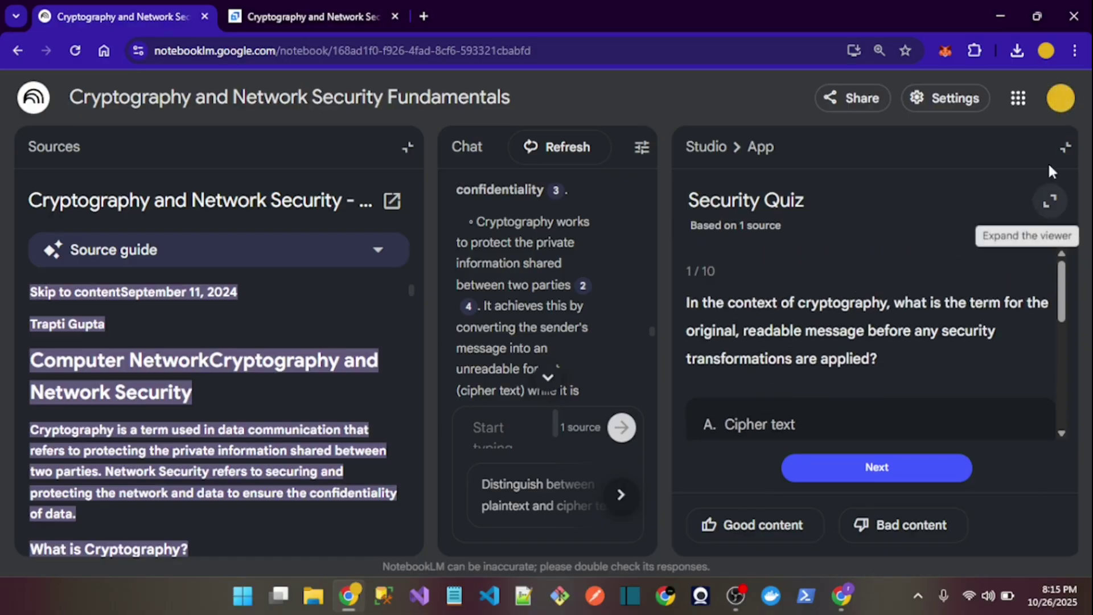
left_click(1062, 151)
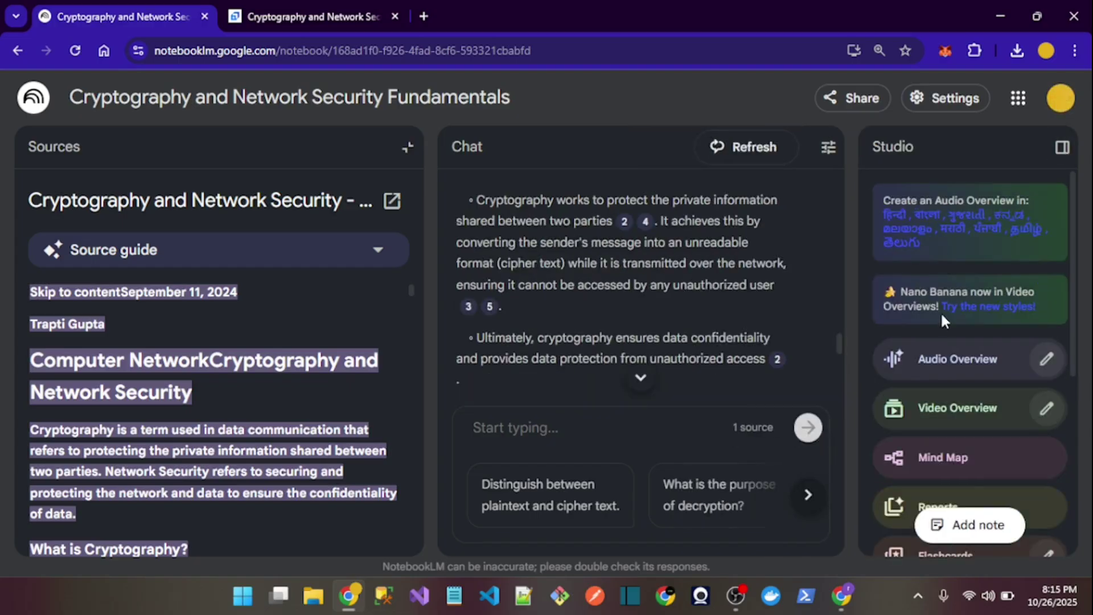
Step: Start the generated Cryptography vs. Network Security Audio Overview from the Studio outputs, and pause it after a couple of seconds
scroll(940, 313, "down", 5)
scroll(940, 312, "down", 1)
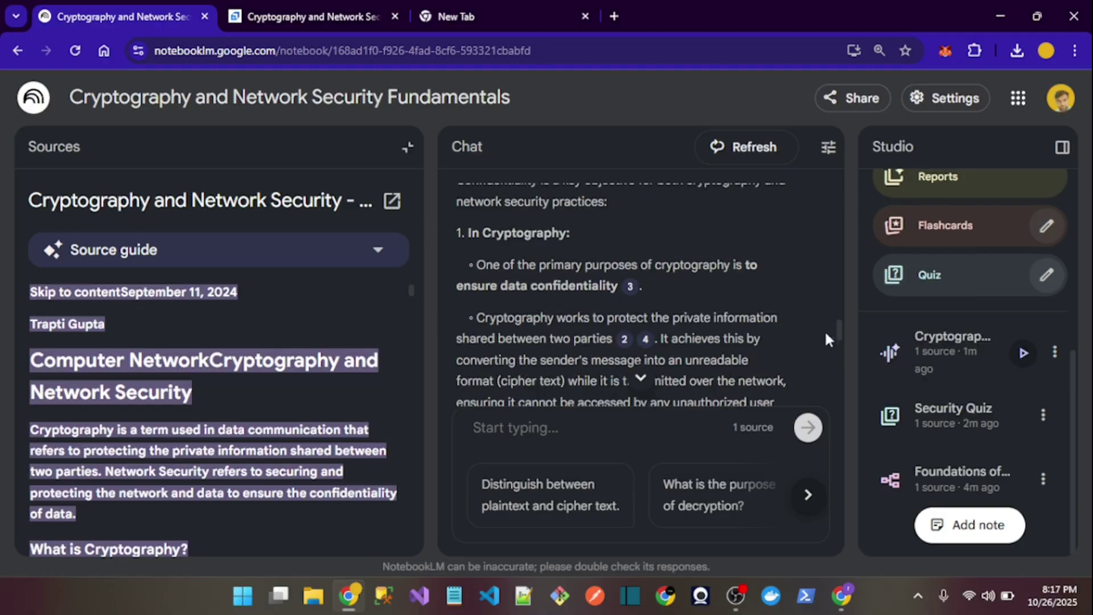
left_click(924, 346)
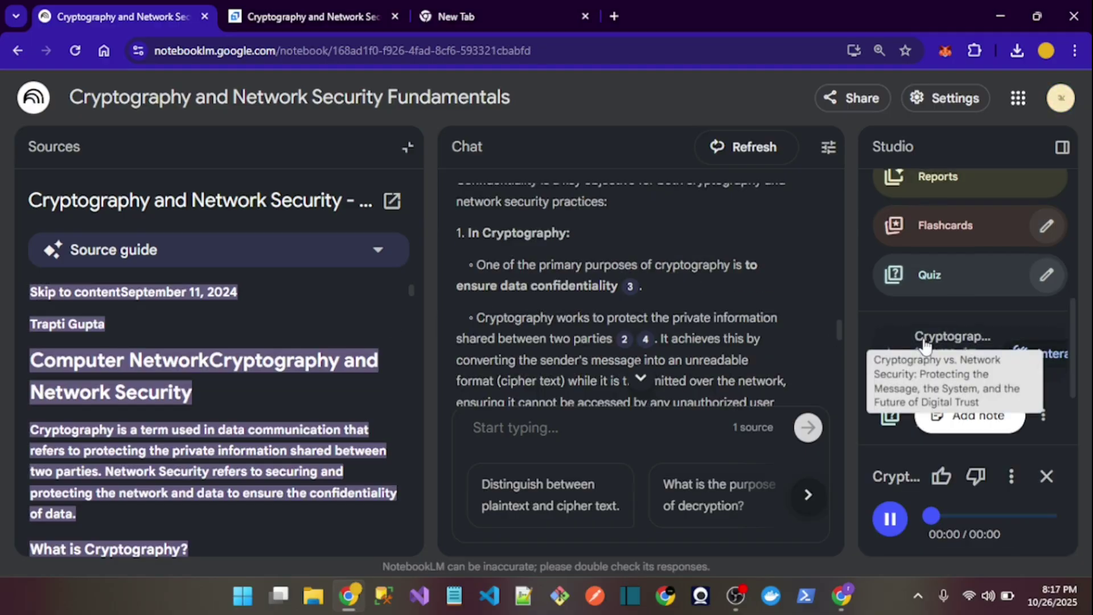
left_click_drag(854, 375, 624, 387)
scroll(879, 370, "down", 1)
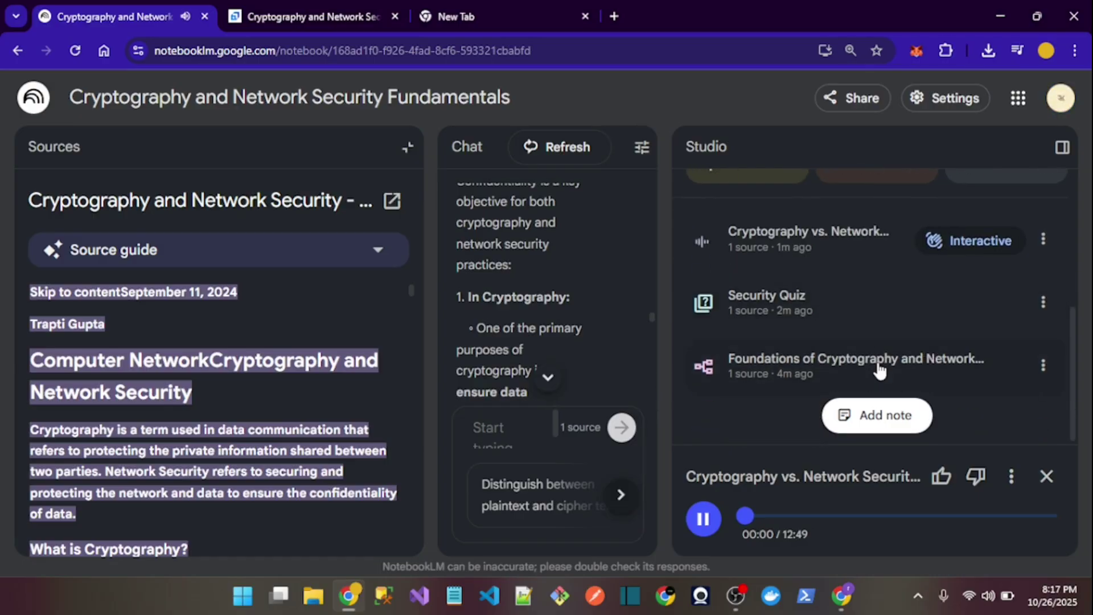
left_click(704, 519)
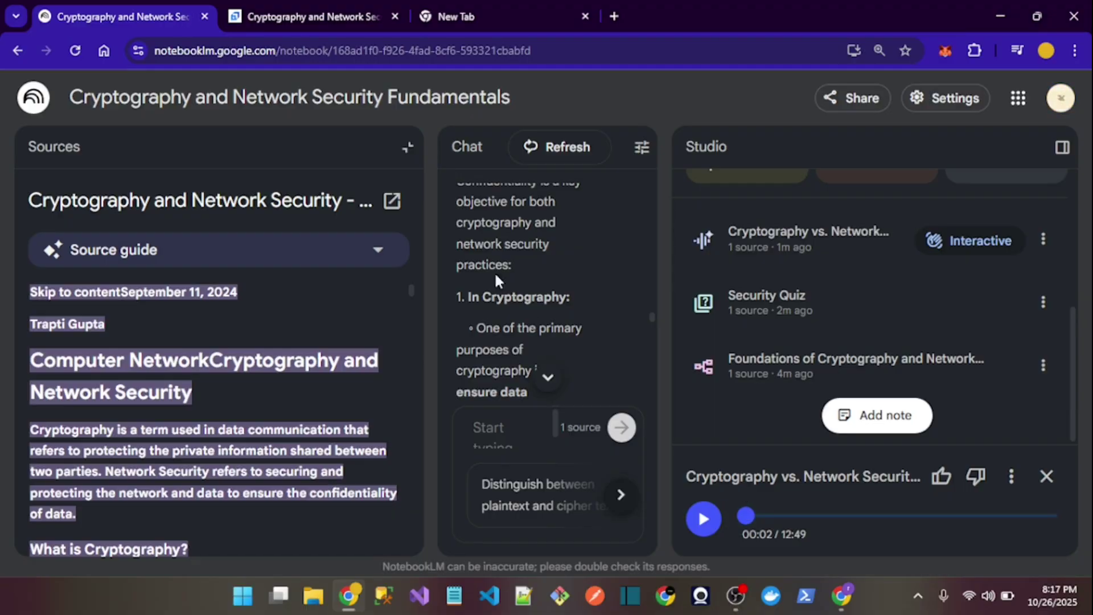
Step: Skim the original Scaler article down to its applications of cryptography and network security, and return to the notebook
left_click(370, 10)
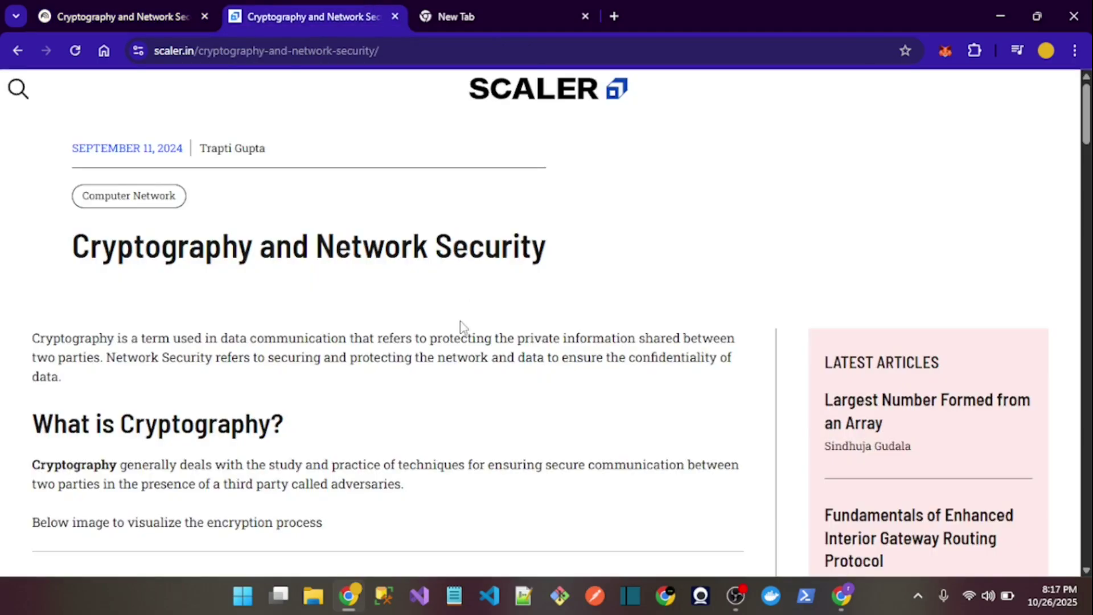
scroll(464, 325, "down", 4)
scroll(464, 327, "down", 20)
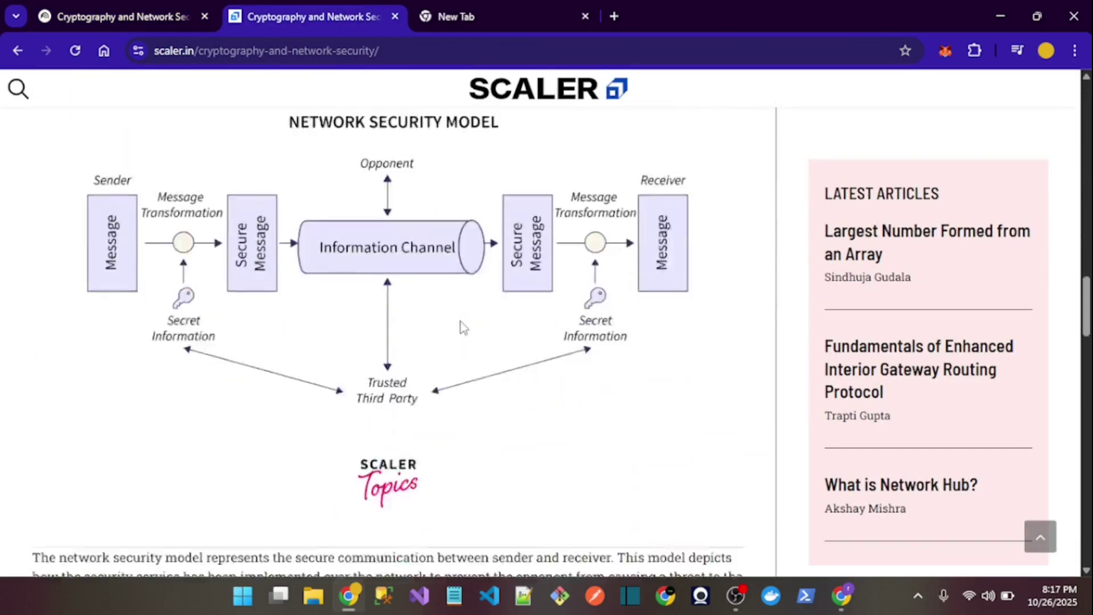
scroll(464, 327, "down", 15)
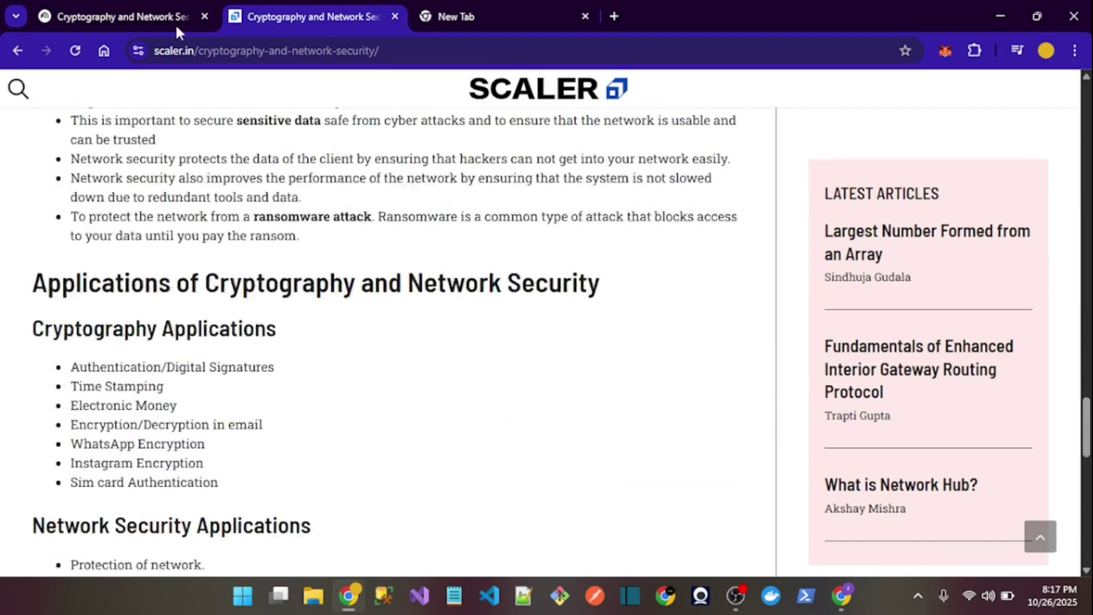
left_click(175, 23)
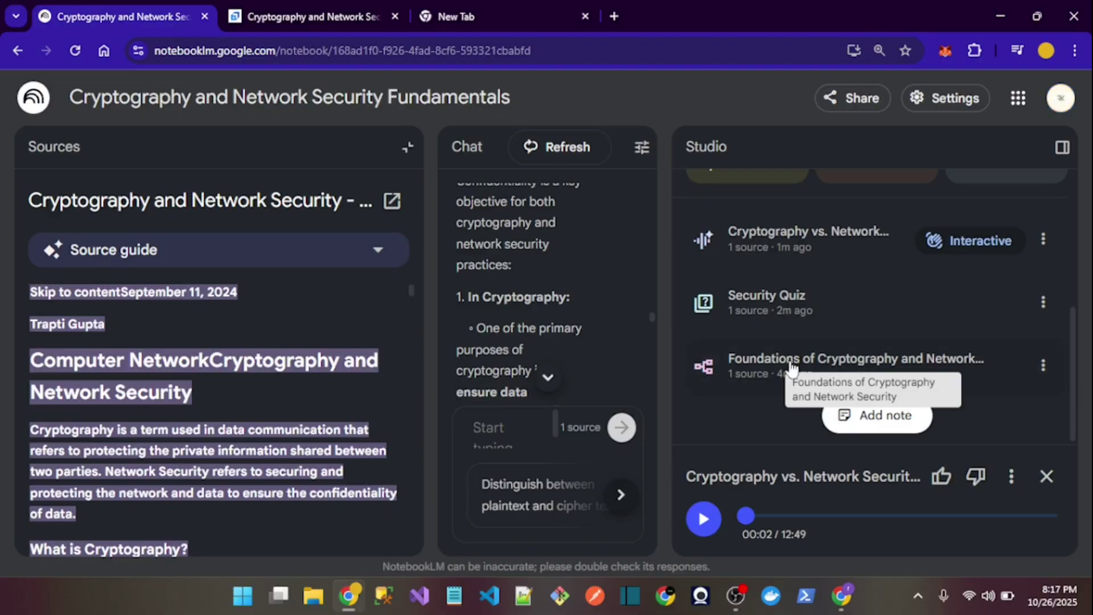
Step: Listen to more of the Audio Overview, pause it, and move the playback position to about 03:26
left_click(706, 516)
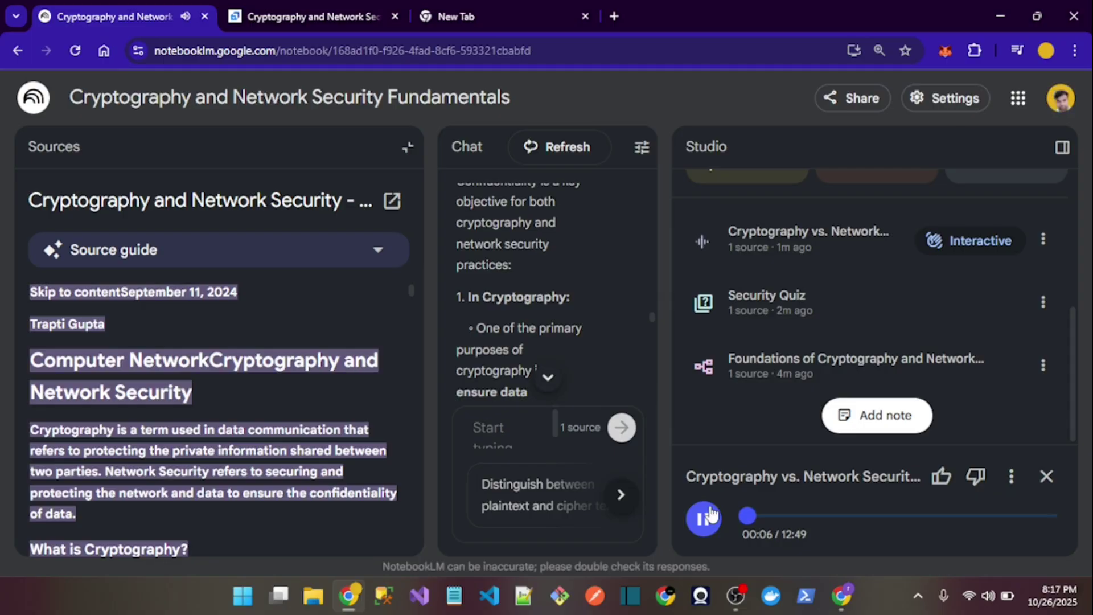
left_click(706, 517)
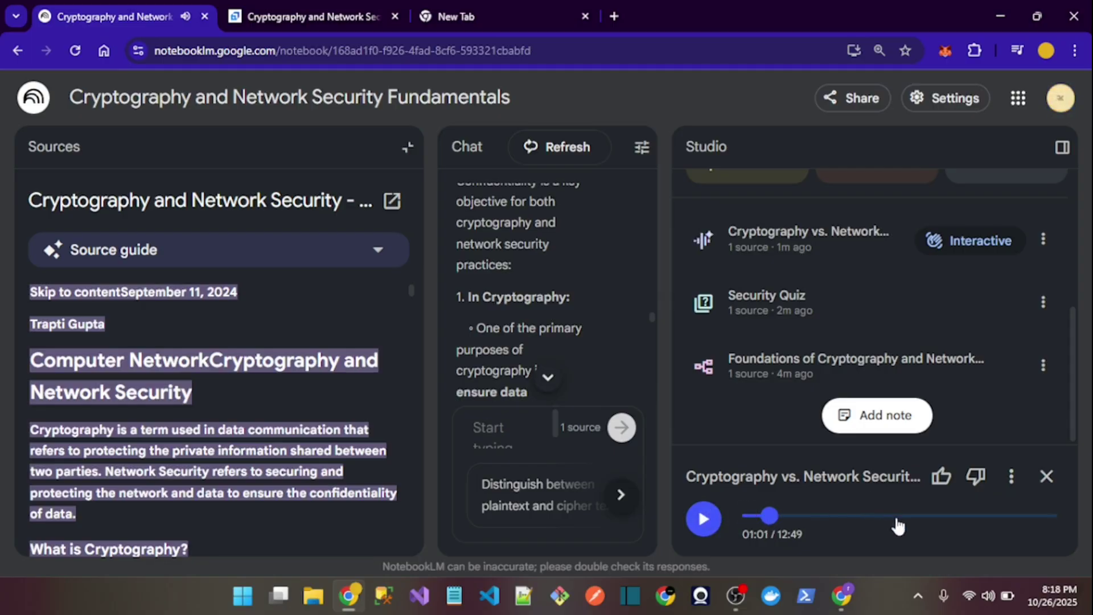
left_click(827, 516)
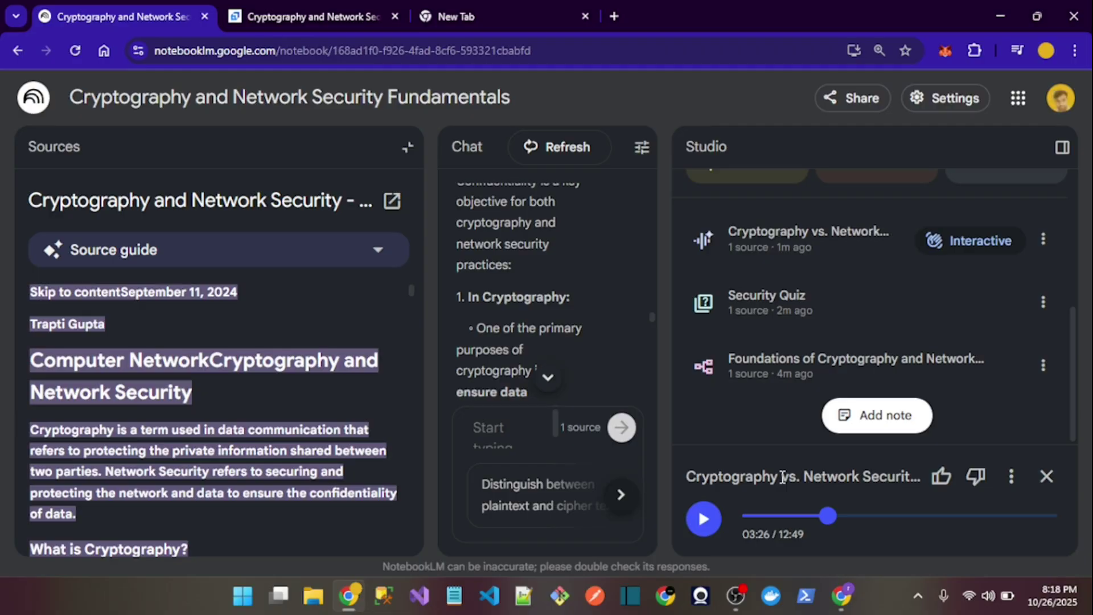
Step: Play the Audio Overview in Interactive mode, join the hosts' conversation, answer the microphone permission request, and pause the playback
left_click(963, 246)
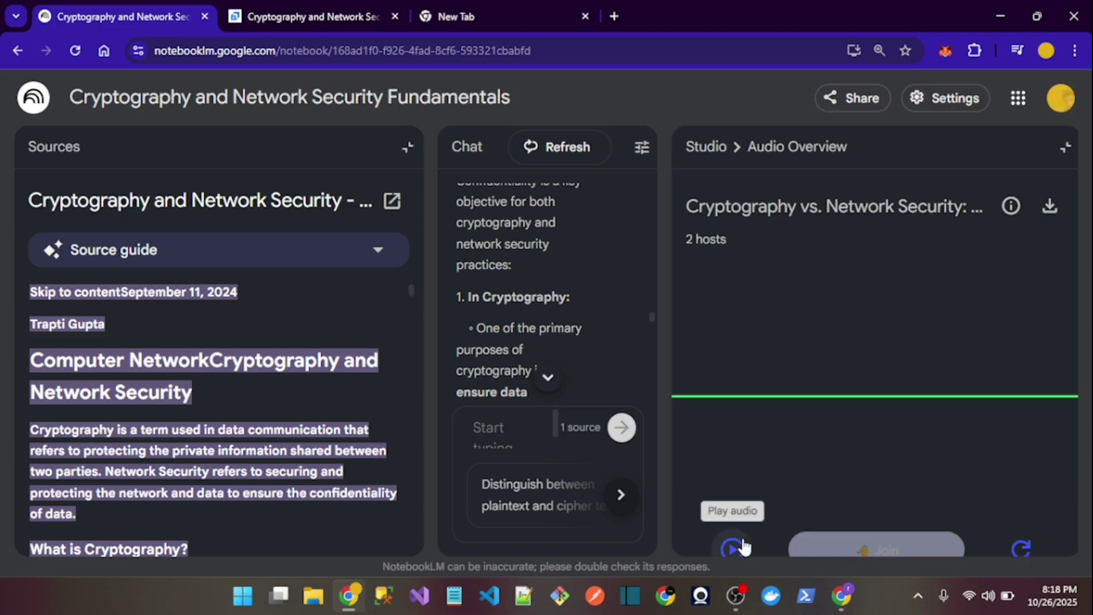
left_click(730, 549)
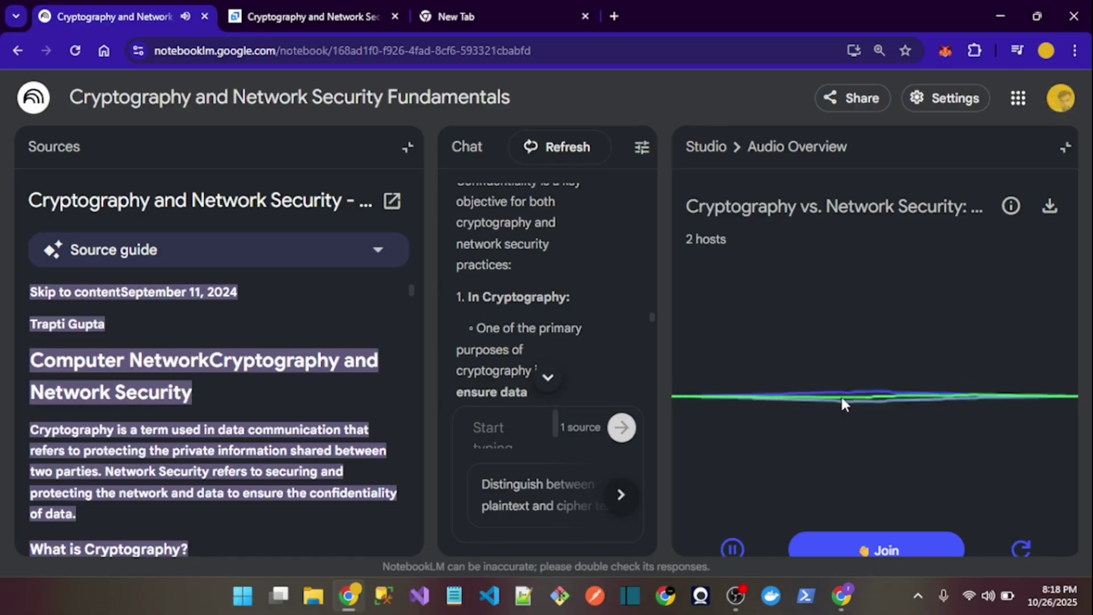
left_click(879, 541)
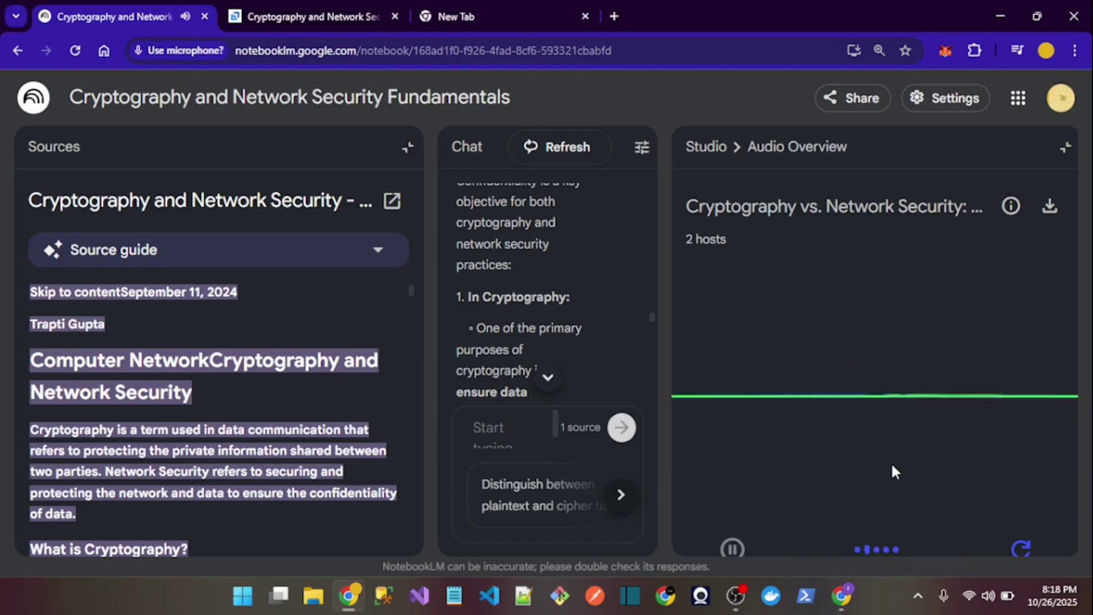
left_click(310, 271)
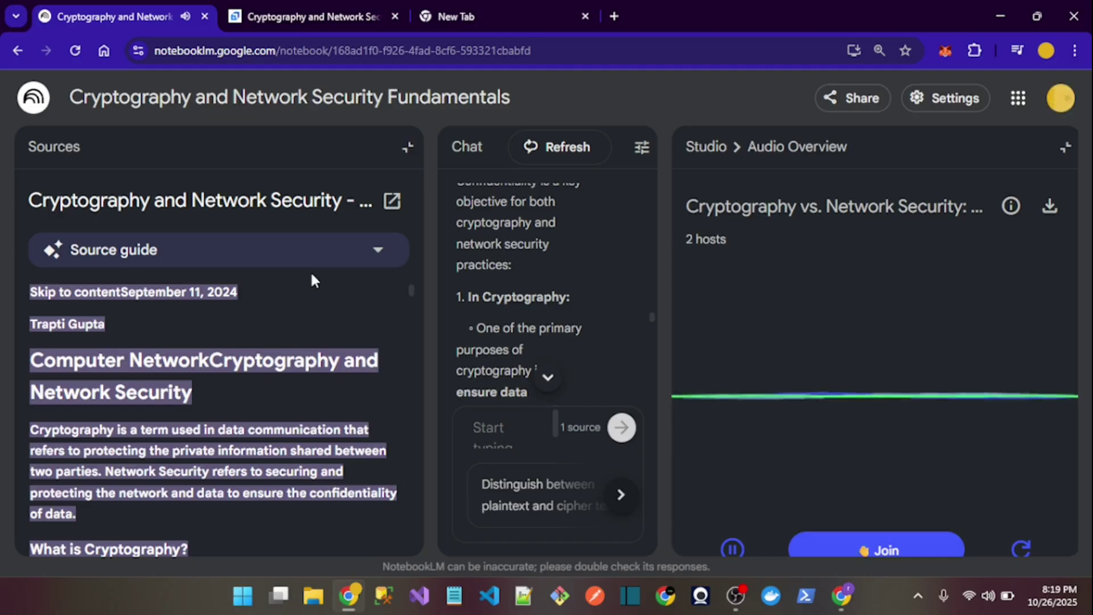
left_click(733, 555)
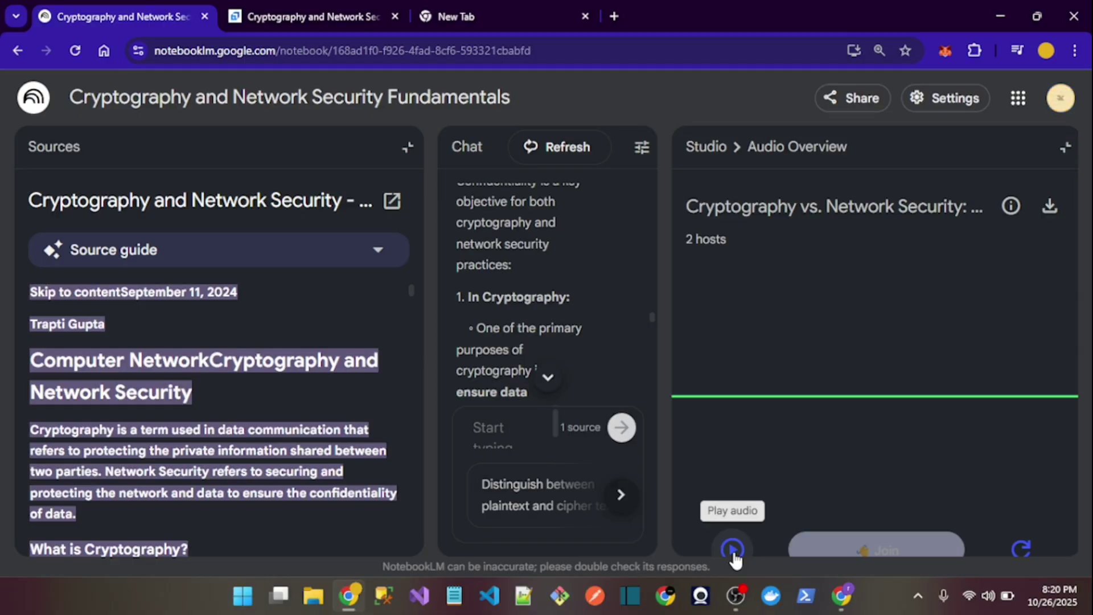
mouse_move(735, 597)
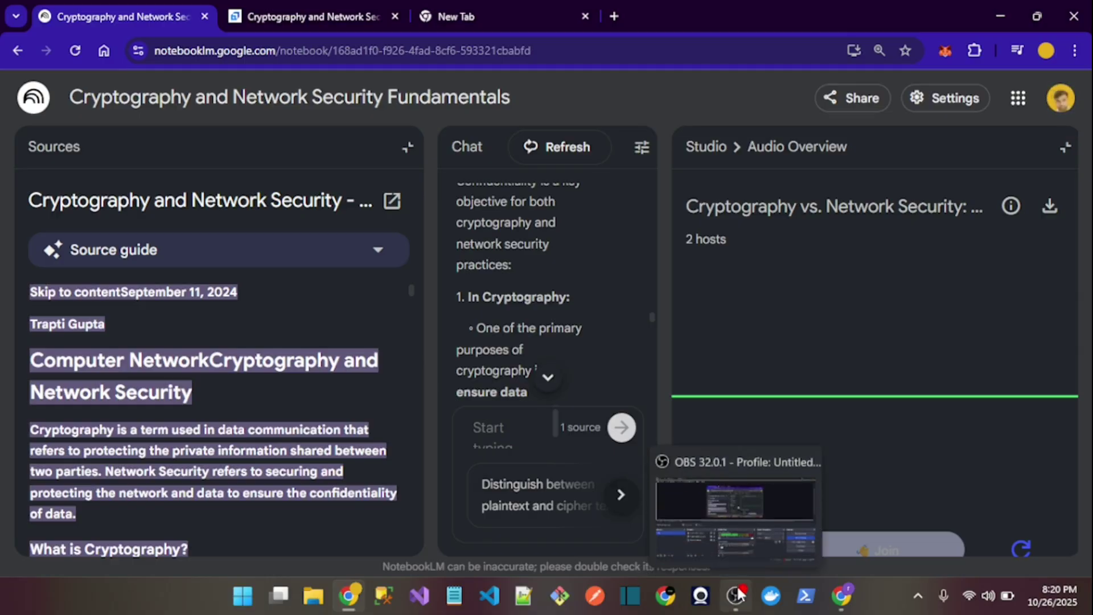